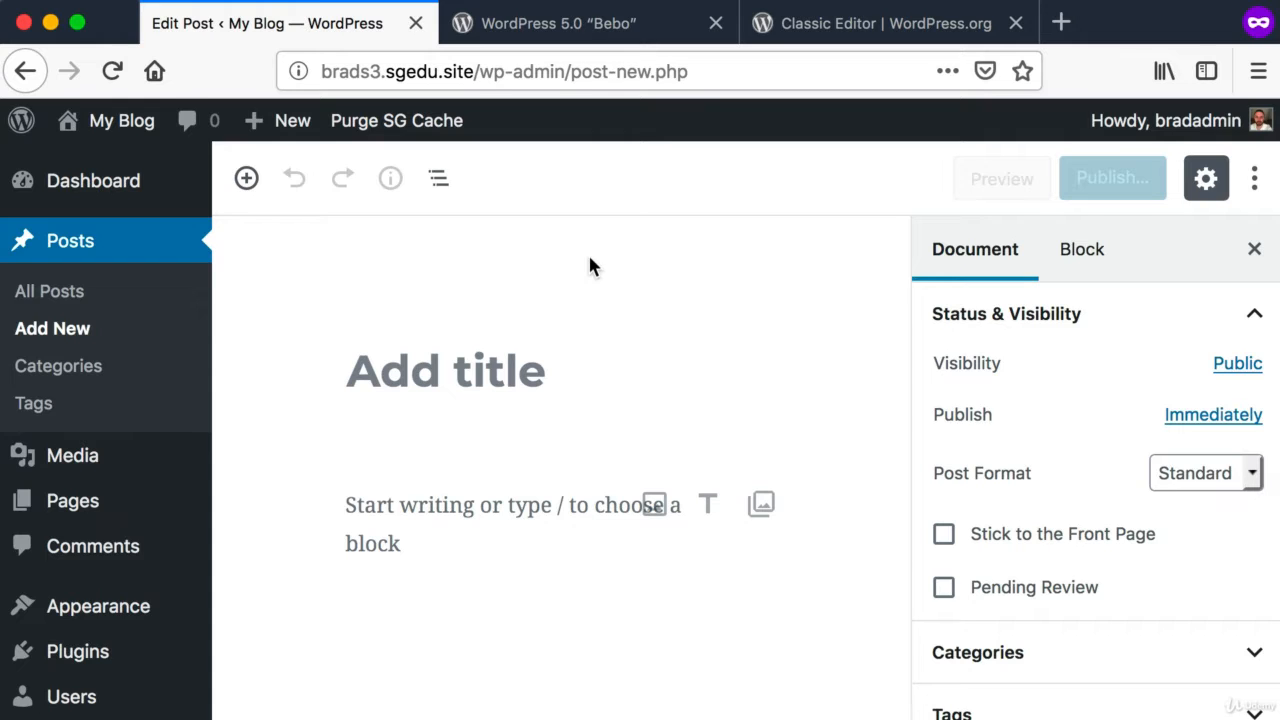
pyautogui.press('super+shift+4')
pyautogui.moveTo(262, 188); pyautogui.dragTo(1146, 660)
pyautogui.press('super+shift+4')
pyautogui.moveTo(280, 214); pyautogui.dragTo(809, 557)
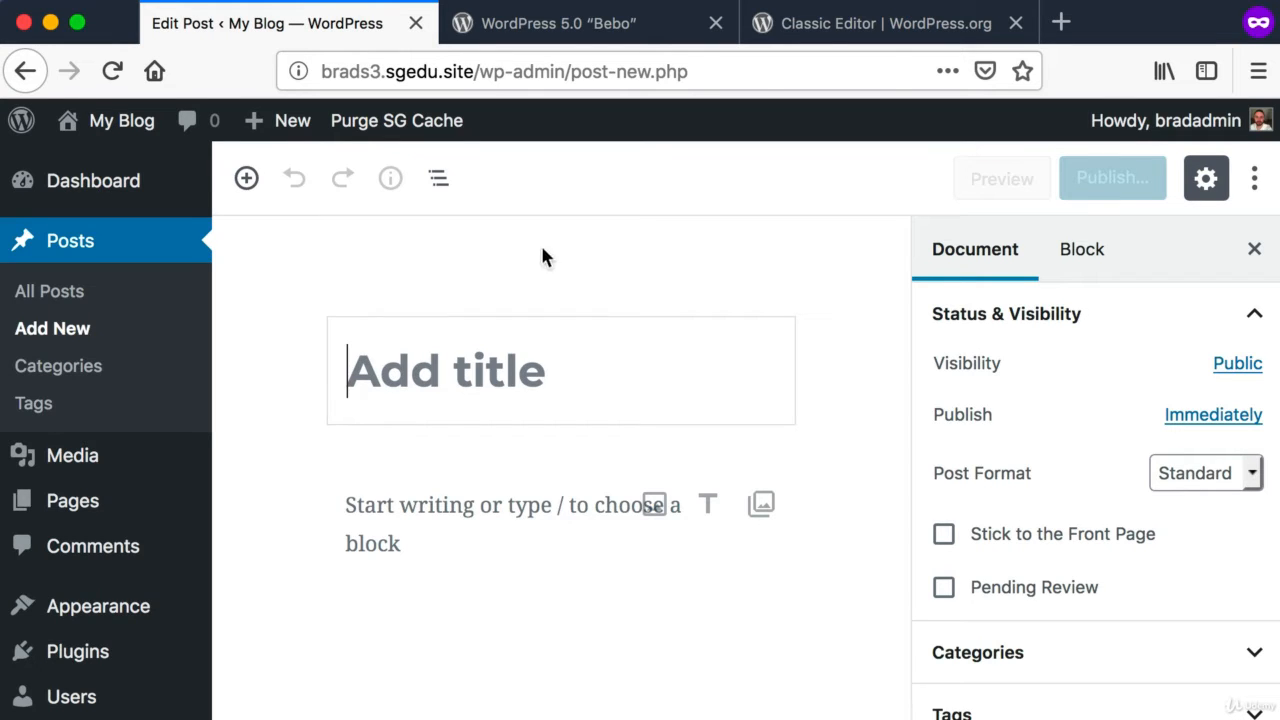
pyautogui.press('super+shift+4')
pyautogui.moveTo(582, 352); pyautogui.dragTo(1240, 676)
# Step: Switch to the WordPress 5.0 "Bebo" article and go to its "Keep it Classic" section
pyautogui.click(602, 28)
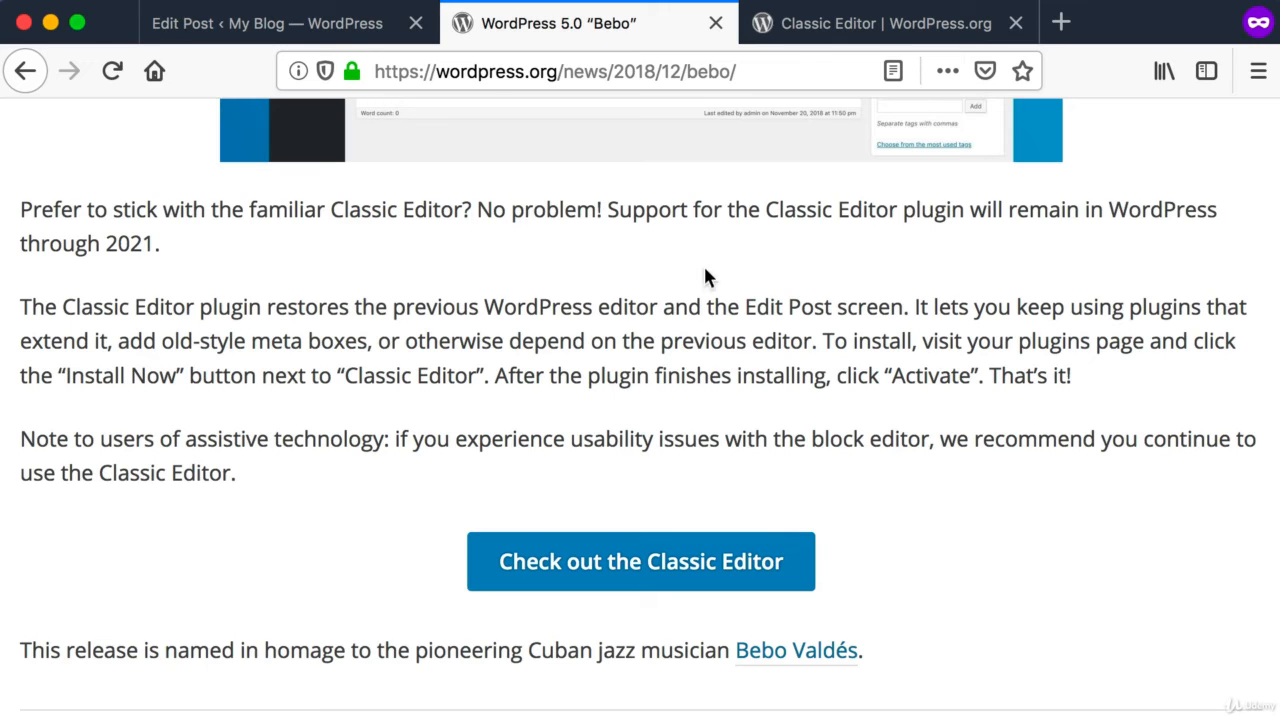
pyautogui.moveTo(478, 76); pyautogui.dragTo(625, 79)
pyautogui.click(625, 78)
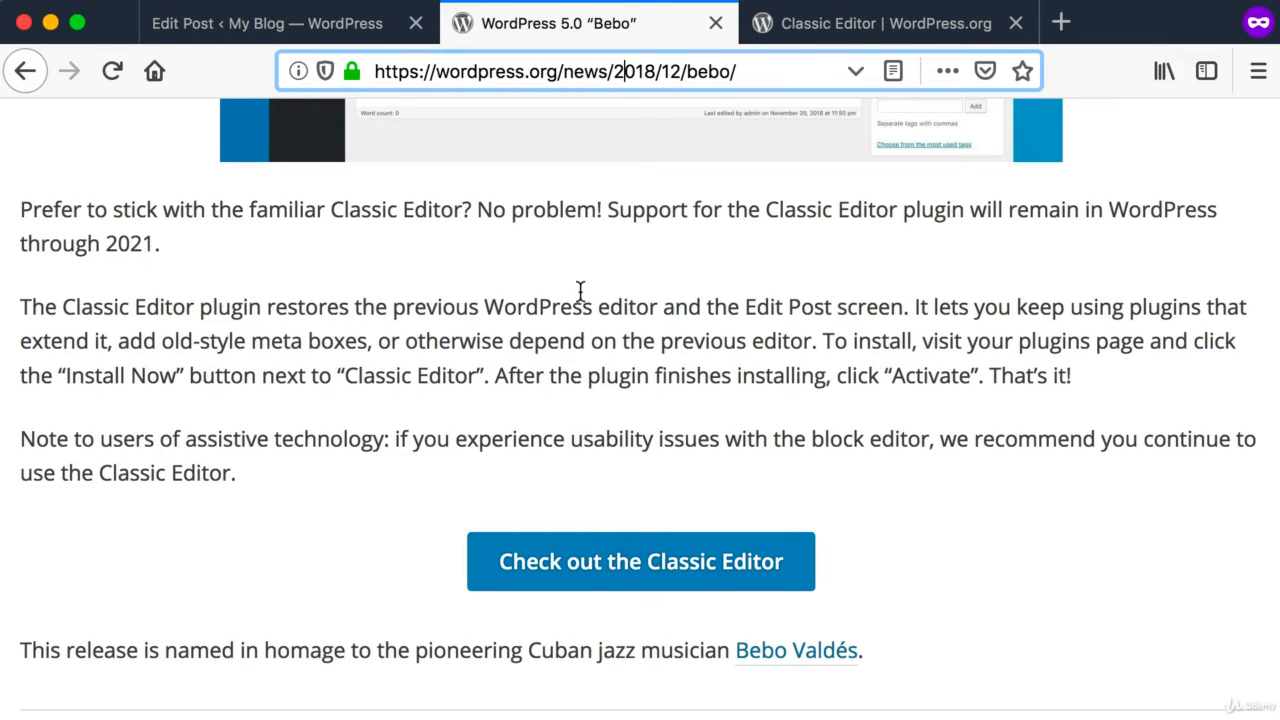
pyautogui.scroll(1, 587, 294)
pyautogui.scroll(5, 590, 282)
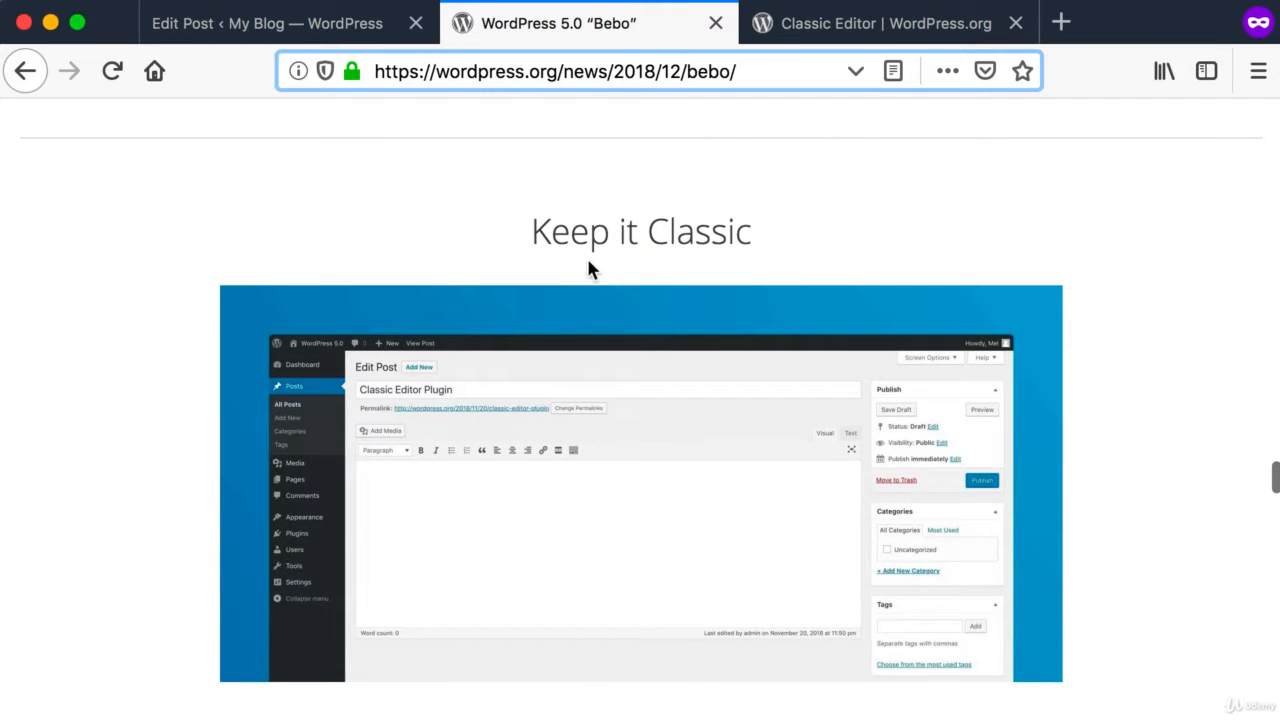
pyautogui.press('super+shift+4')
pyautogui.moveTo(491, 196); pyautogui.dragTo(797, 273)
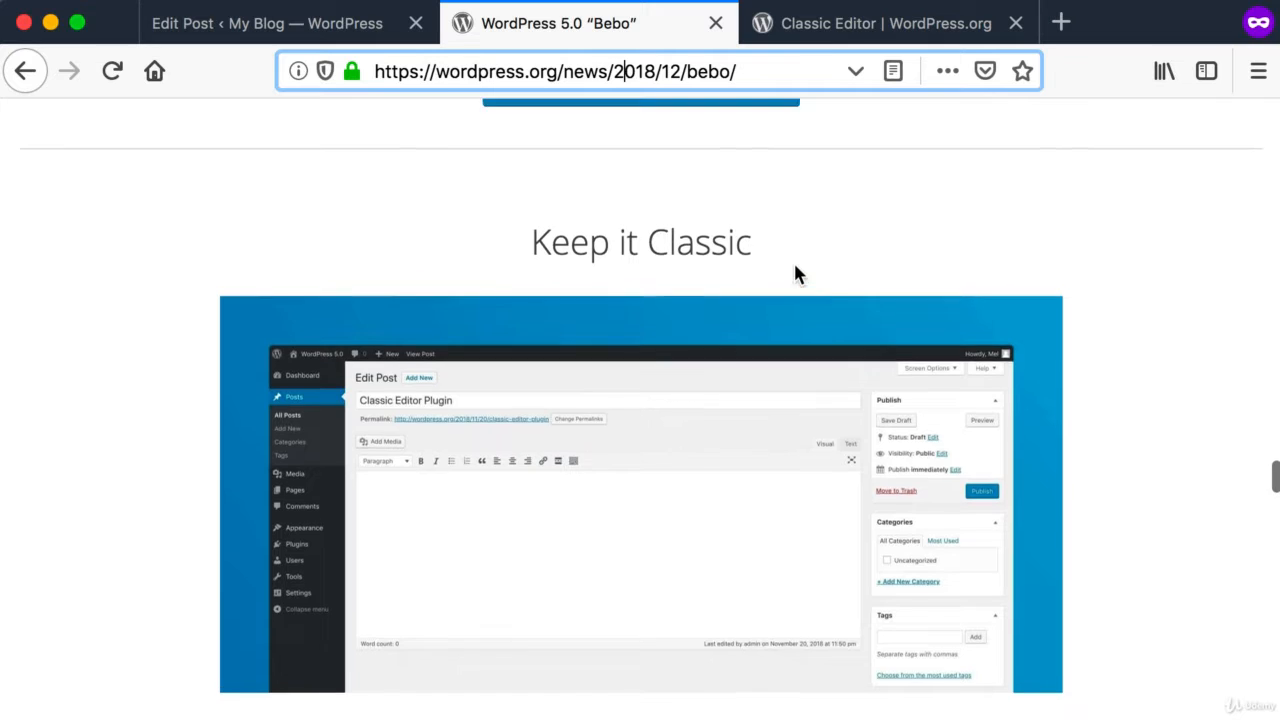
# Step: Examine the article's paragraph about how long the Classic Editor plugin will be supported
pyautogui.scroll(-4, 794, 274)
pyautogui.press('super+shift+4')
pyautogui.moveTo(5, 309); pyautogui.dragTo(478, 368)
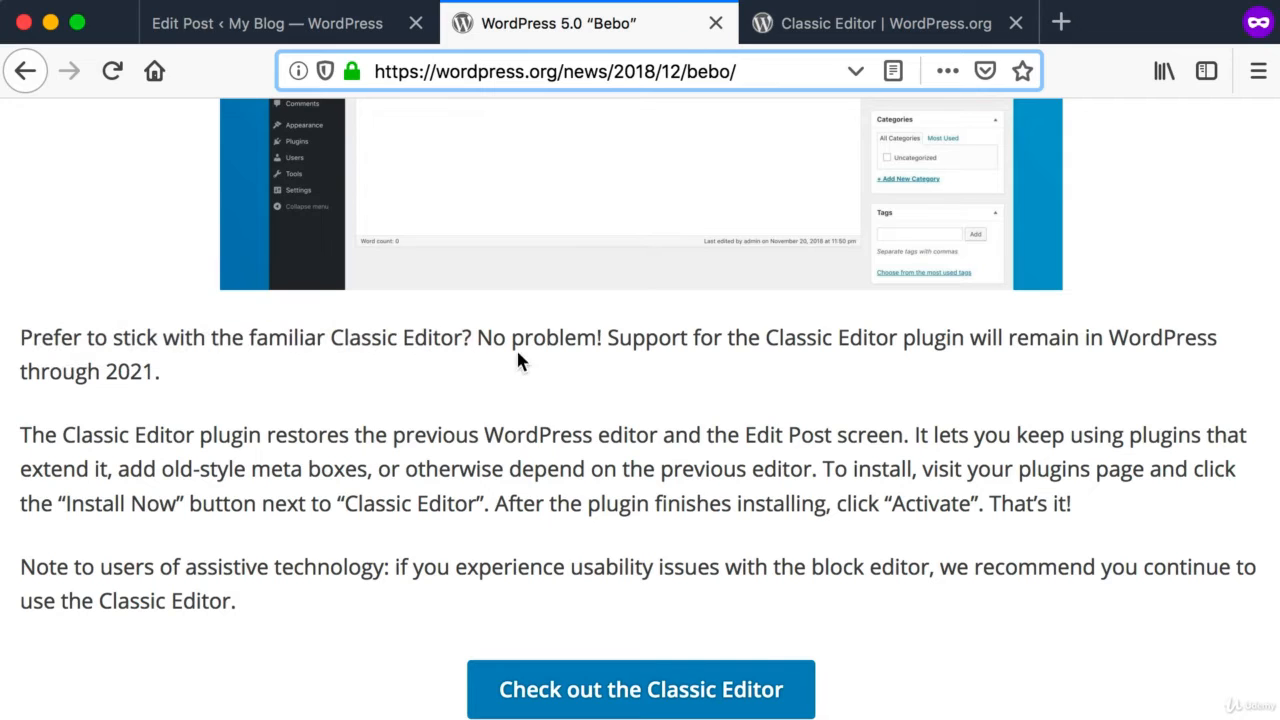
pyautogui.press('super+shift+4')
pyautogui.moveTo(601, 318); pyautogui.dragTo(1058, 358)
pyautogui.press('super+shift+4')
pyautogui.moveTo(104, 355); pyautogui.dragTo(157, 388)
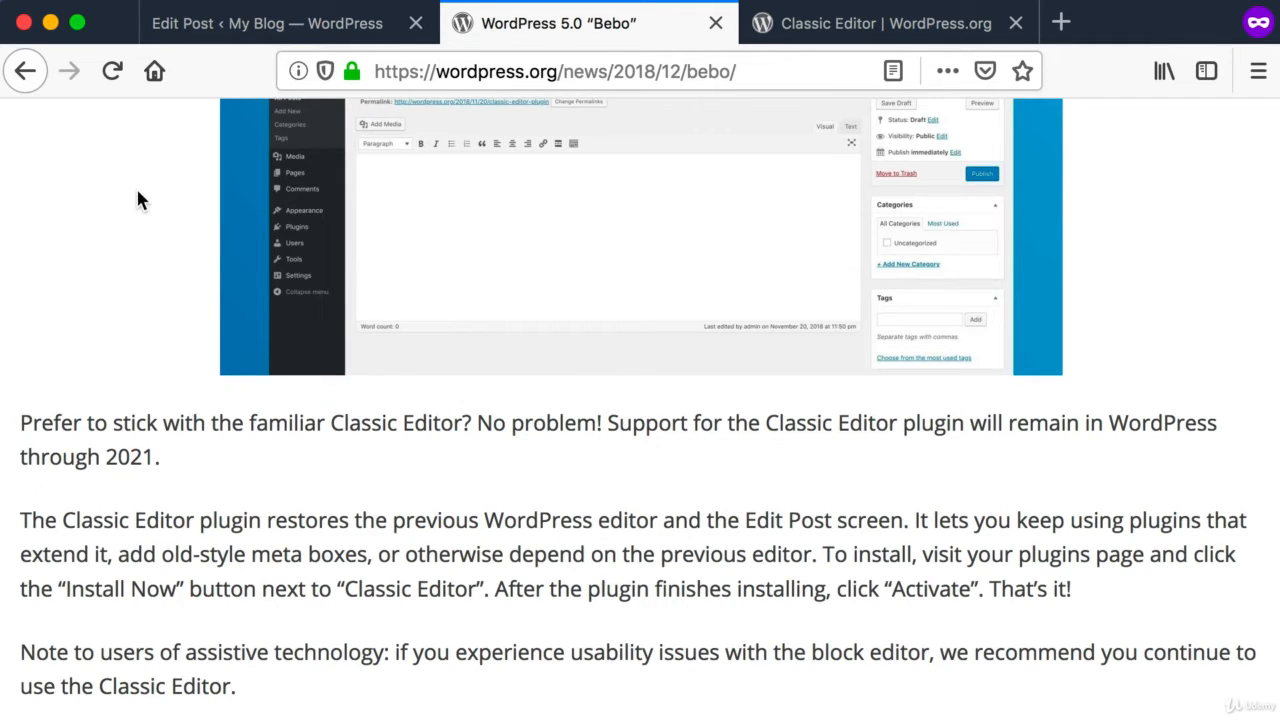
# Step: Return to the new post in the block editor and title it "Hello World"
pyautogui.click(240, 30)
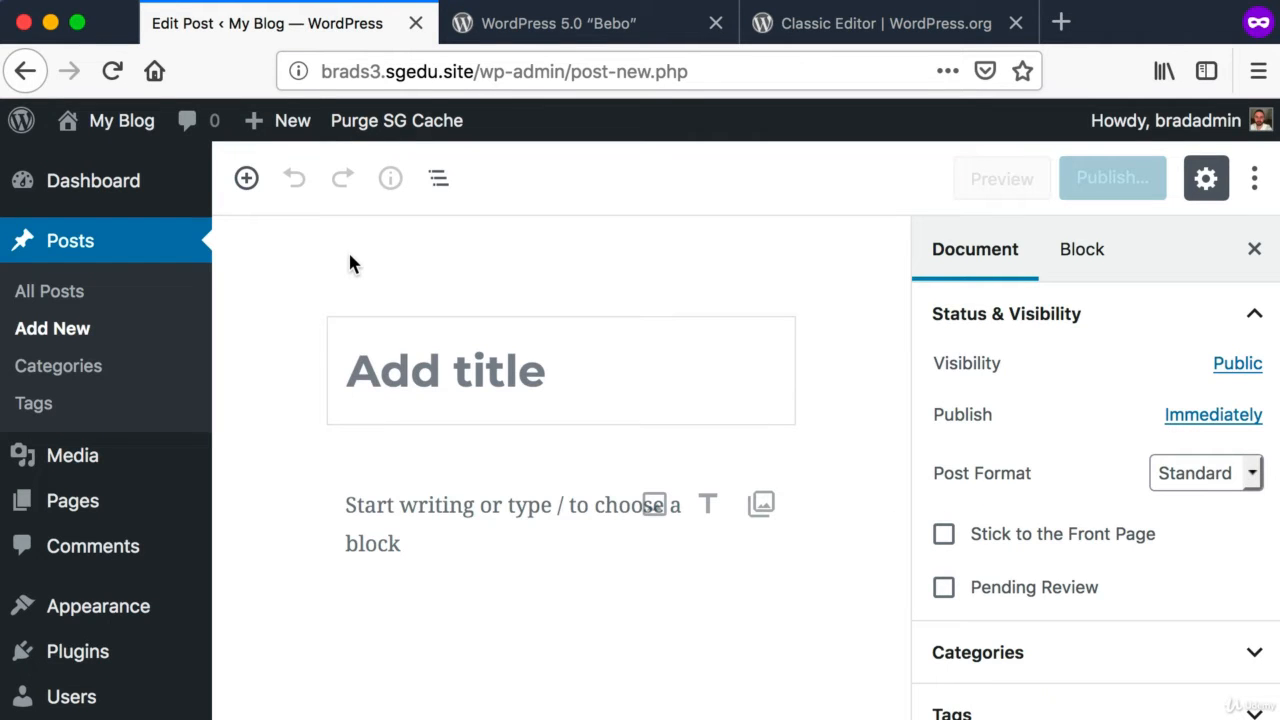
pyautogui.press('super+shift+4')
pyautogui.moveTo(263, 224); pyautogui.dragTo(852, 682)
pyautogui.click(514, 393)
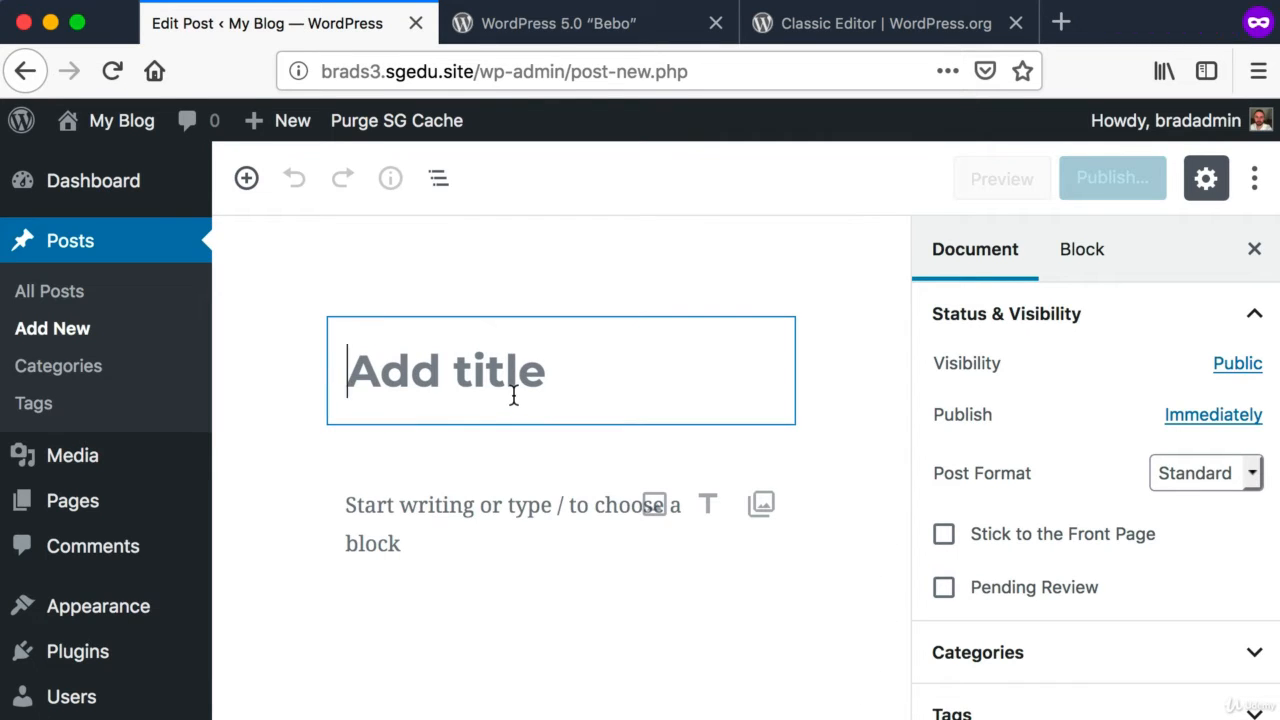
pyautogui.write('Hello World')
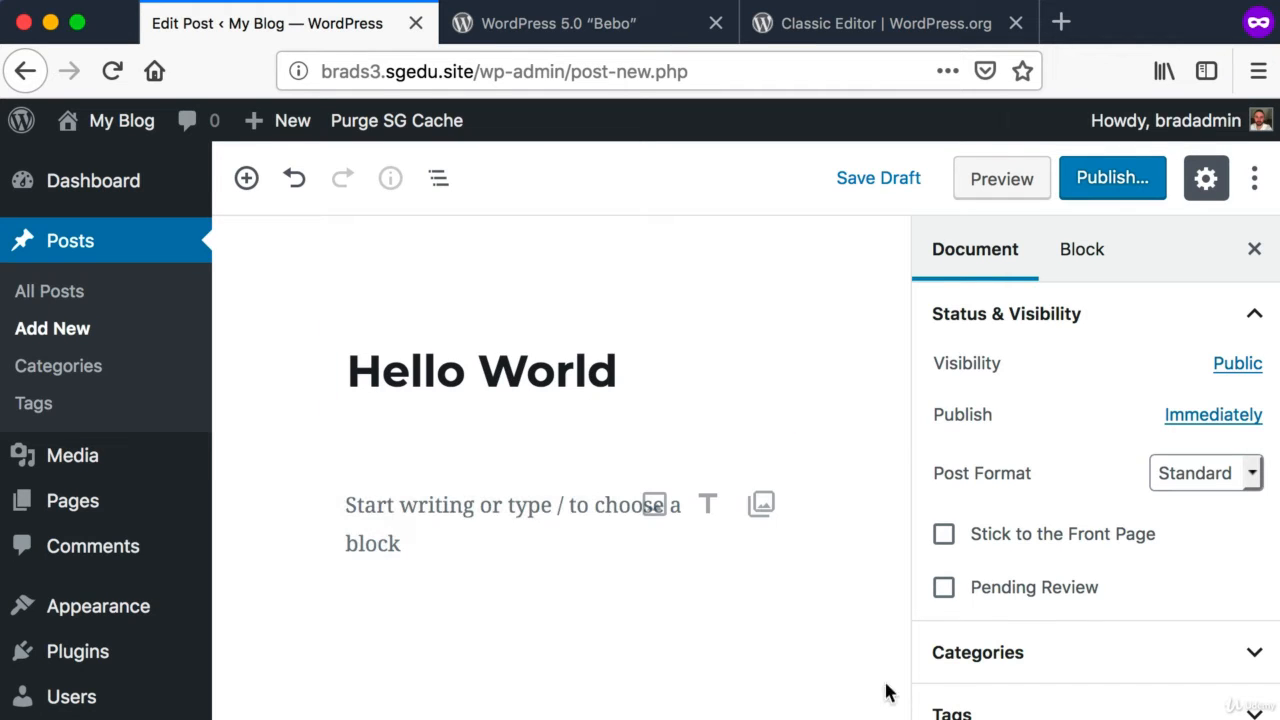
# Step: Write two paragraph blocks under the title: "This is the content." and "Hello again."
pyautogui.click(459, 508)
pyautogui.write('This is the con')
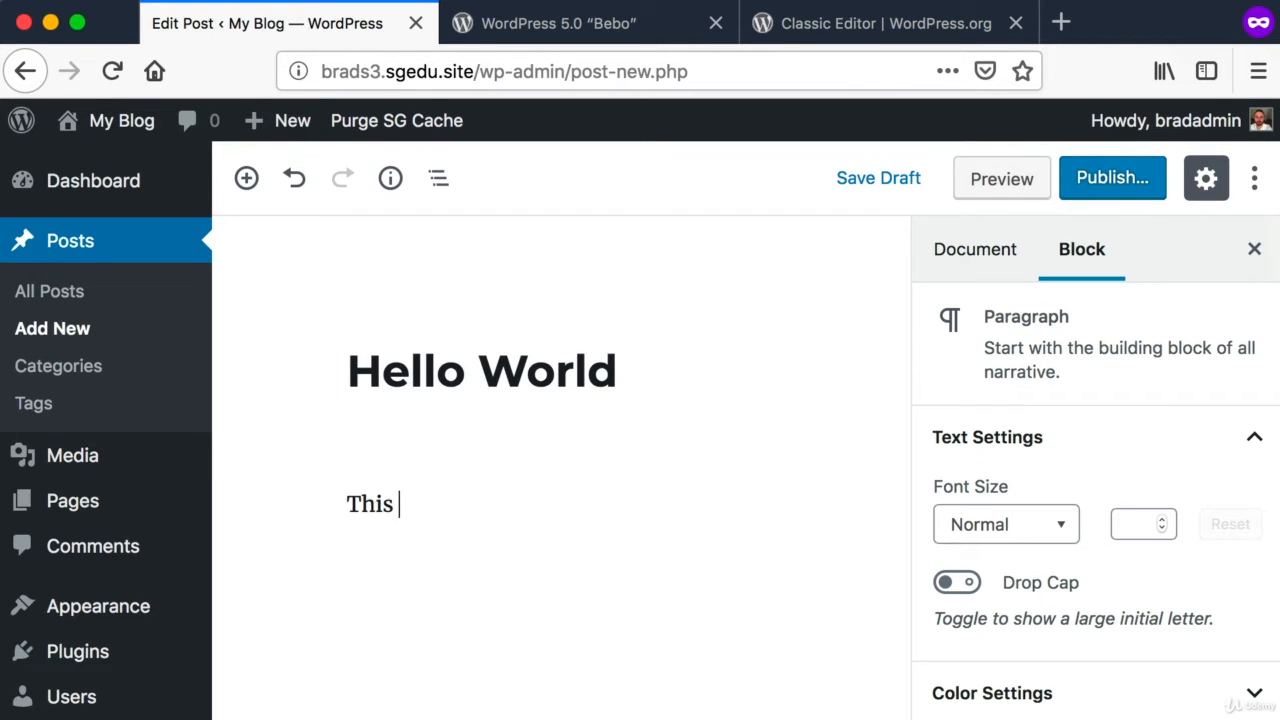
pyautogui.write('tent.')
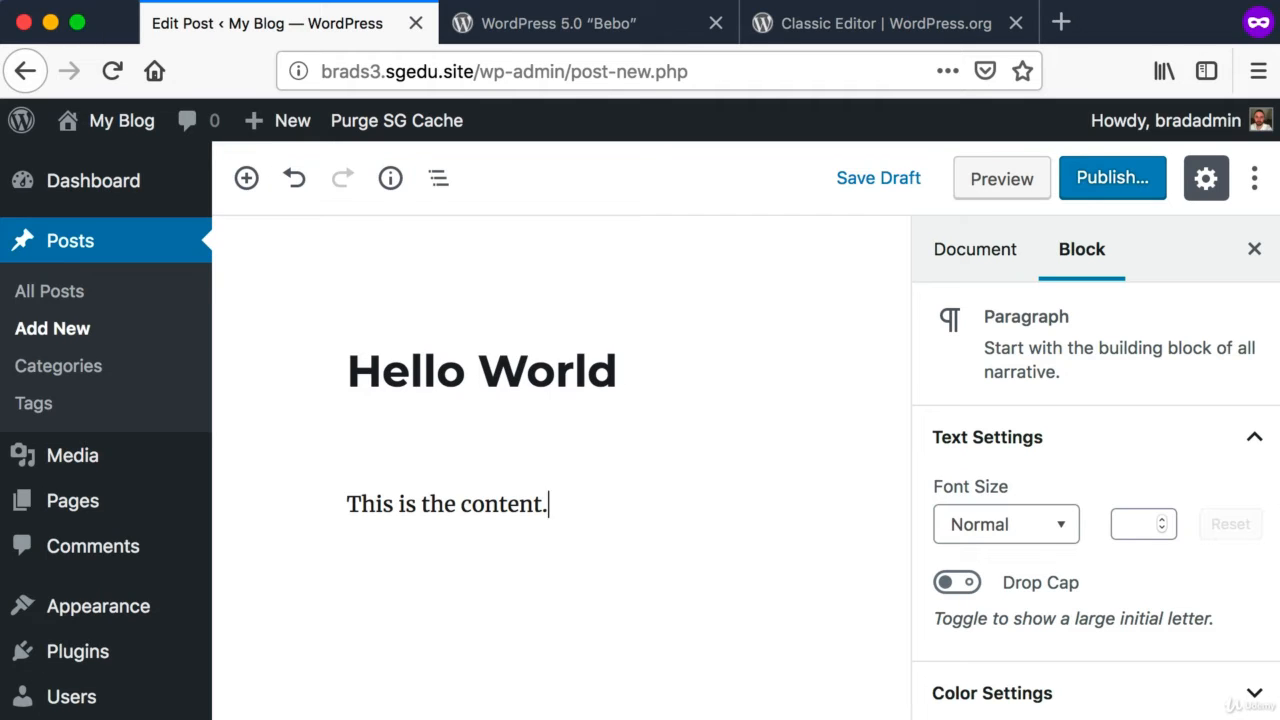
pyautogui.press('Return')
pyautogui.write('Hello a')
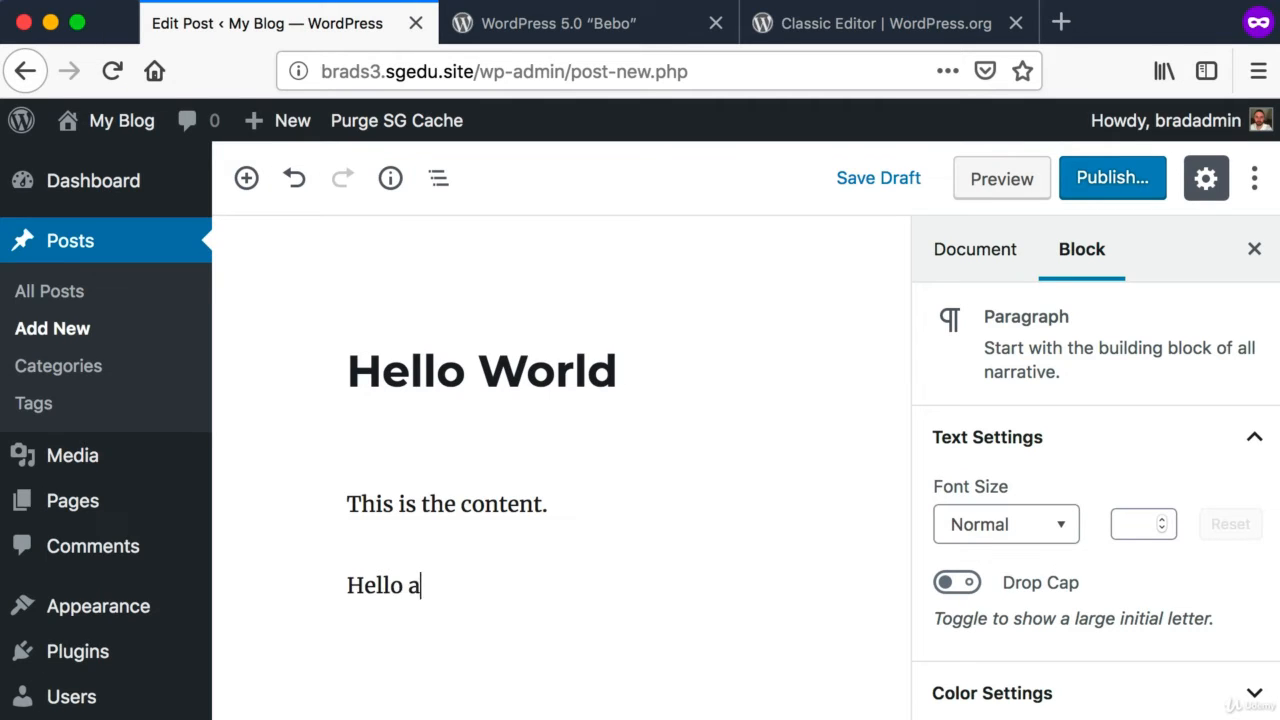
pyautogui.write('gain.')
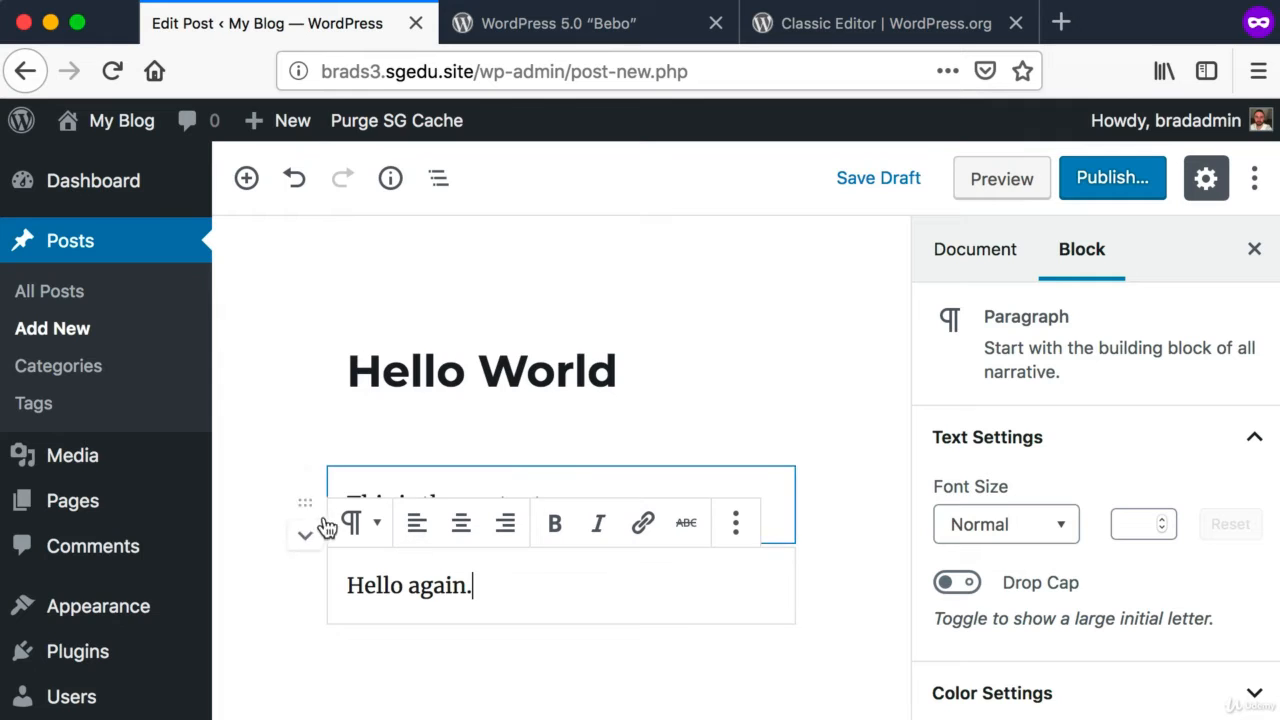
# Step: Add a paragraph reading "Hi once again." at the end and move "Hello again." above "This is the content."
pyautogui.press('shift+super+4')
pyautogui.moveTo(277, 472); pyautogui.dragTo(625, 662)
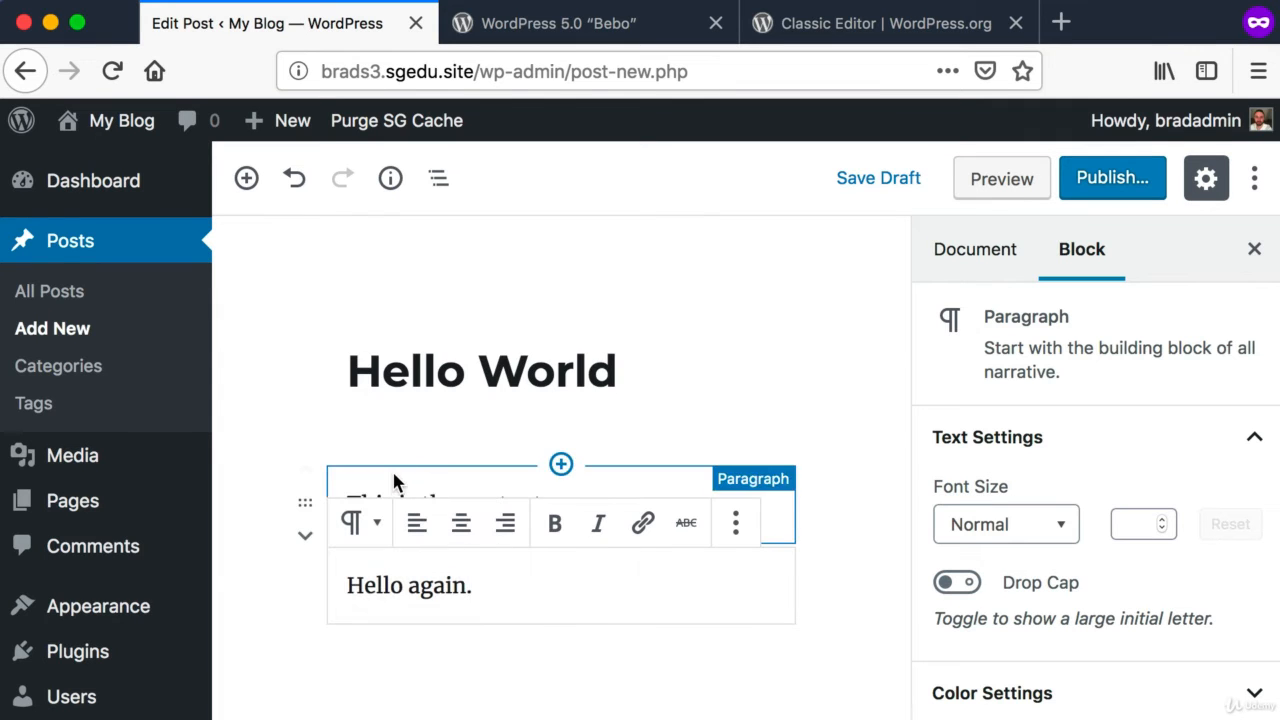
pyautogui.click(440, 490)
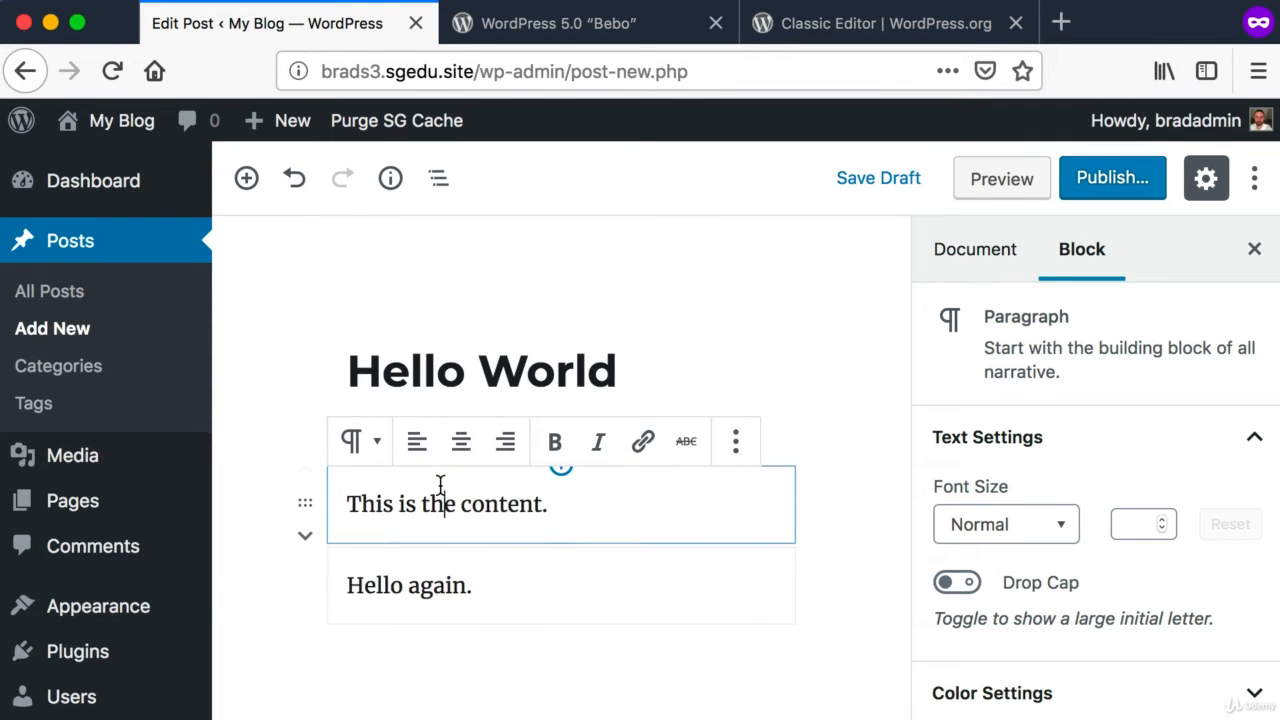
pyautogui.click(463, 588)
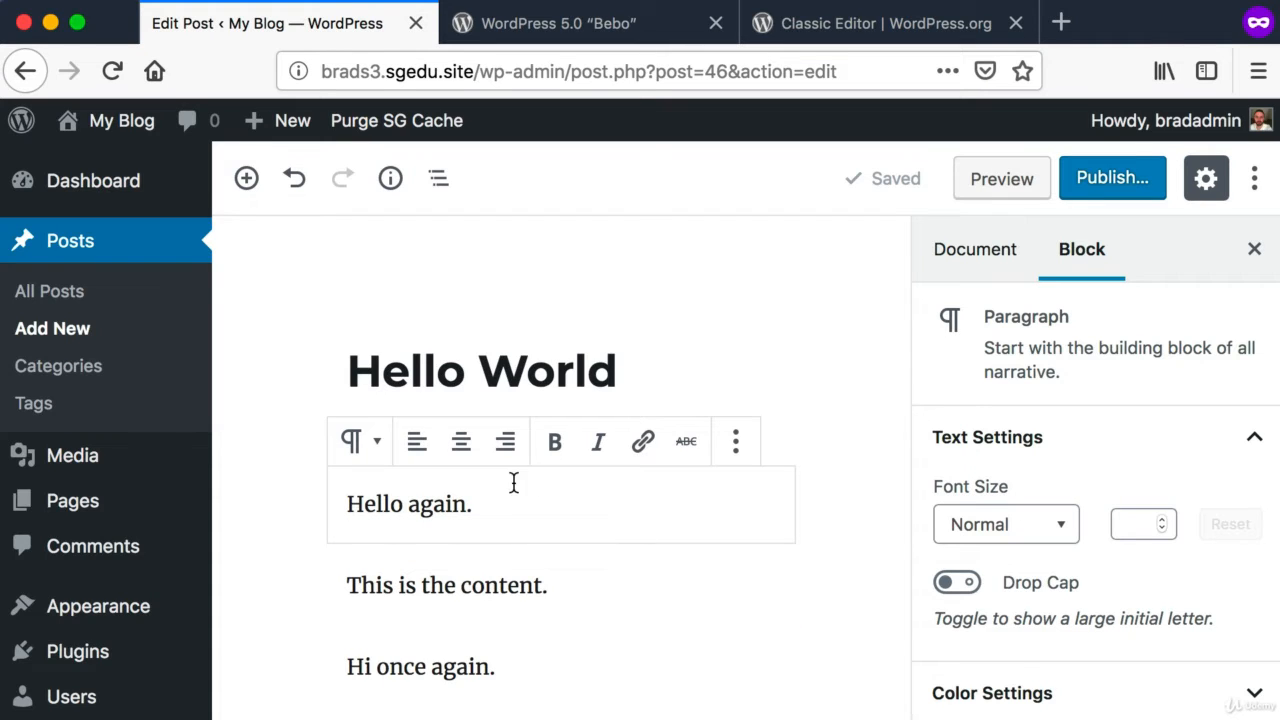
# Step: Transform the "This is the content." paragraph block into a Heading block
pyautogui.click(455, 582)
pyautogui.press('super+shift+4')
pyautogui.moveTo(581, 600); pyautogui.dragTo(343, 577)
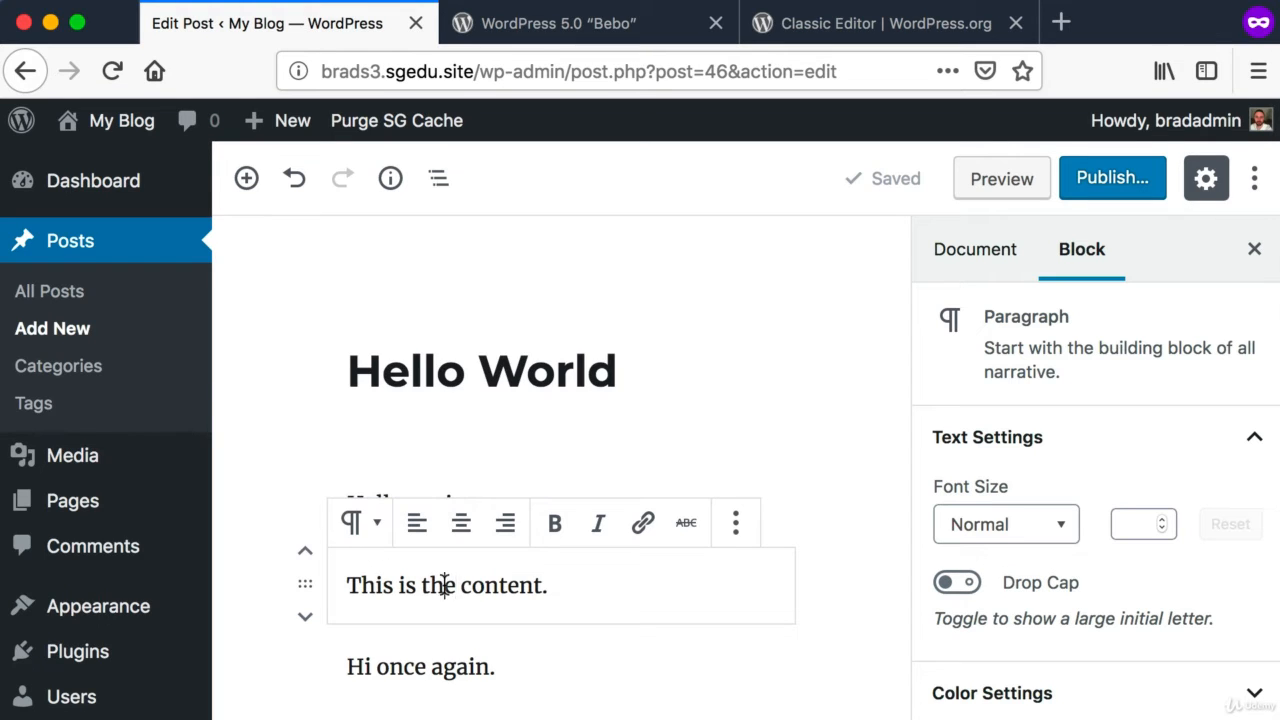
pyautogui.moveTo(574, 592); pyautogui.dragTo(374, 586)
pyautogui.click(482, 584)
pyautogui.press('super+shift+4')
pyautogui.moveTo(342, 502); pyautogui.dragTo(359, 543)
pyautogui.press('Escape')
pyautogui.click(360, 525)
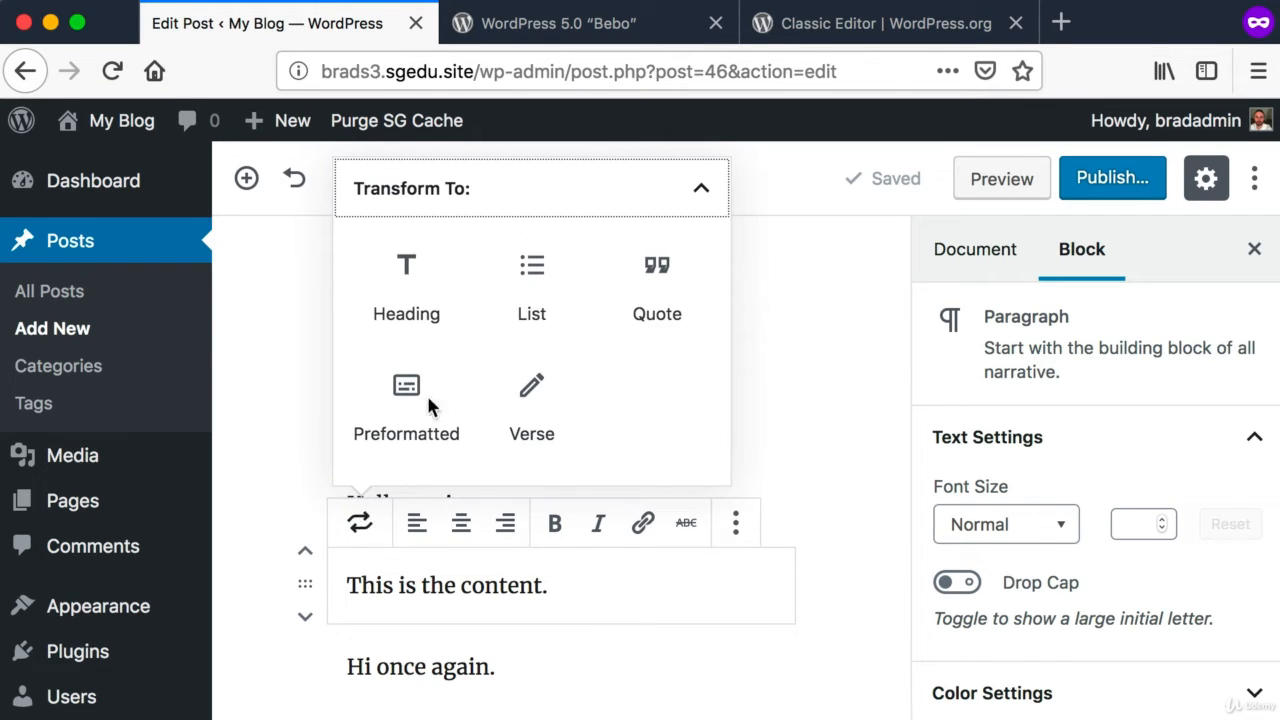
pyautogui.click(408, 276)
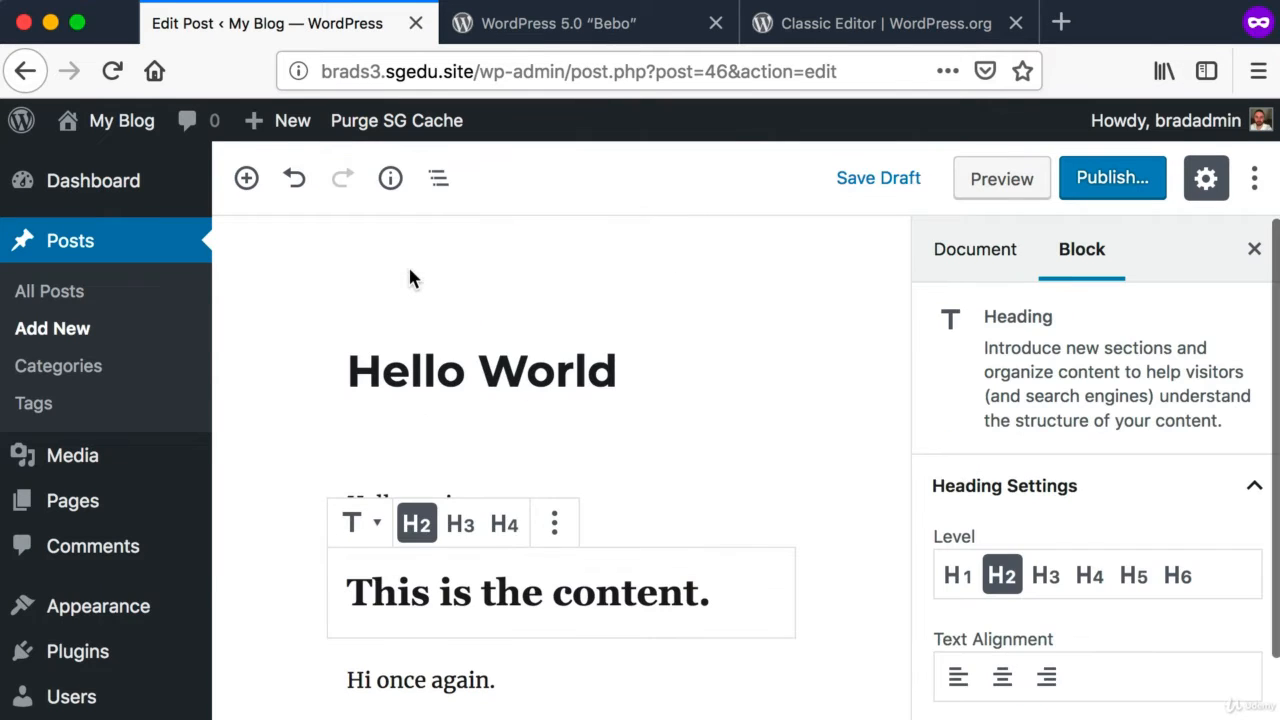
# Step: Start an empty block after the "Hi once again." paragraph
pyautogui.scroll(-3, 500, 480)
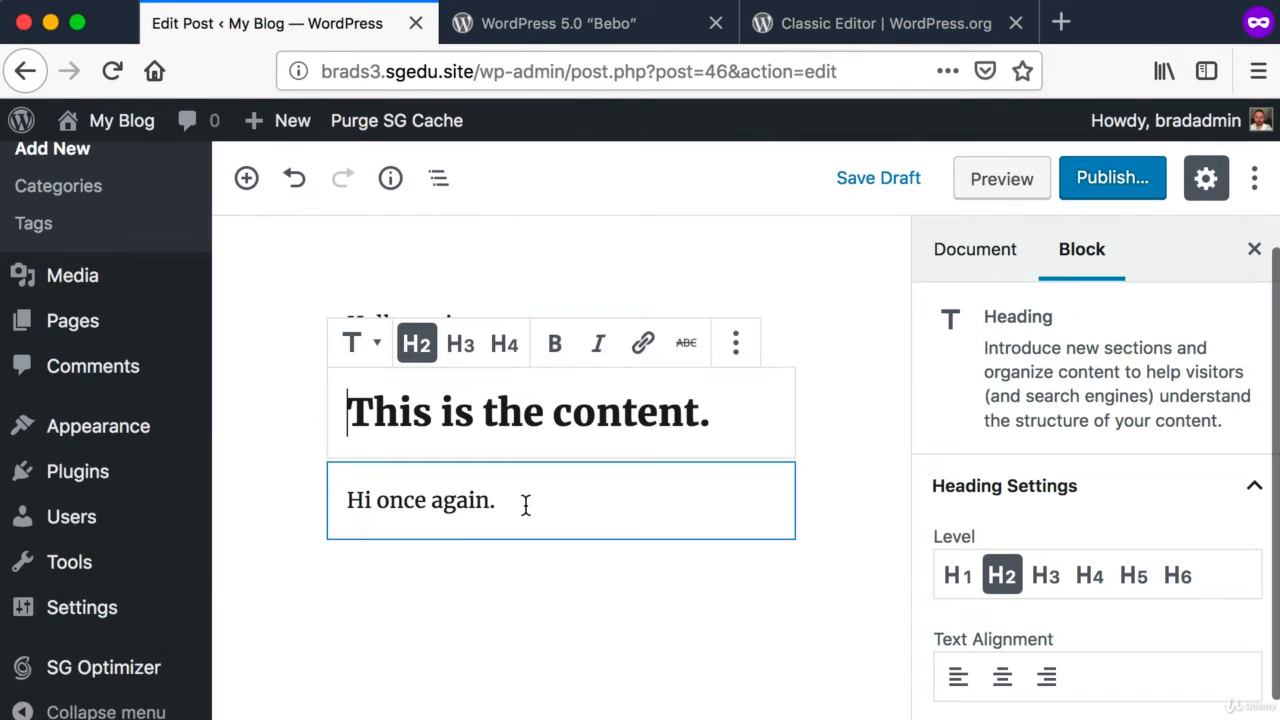
pyautogui.click(523, 500)
pyautogui.press('Return')
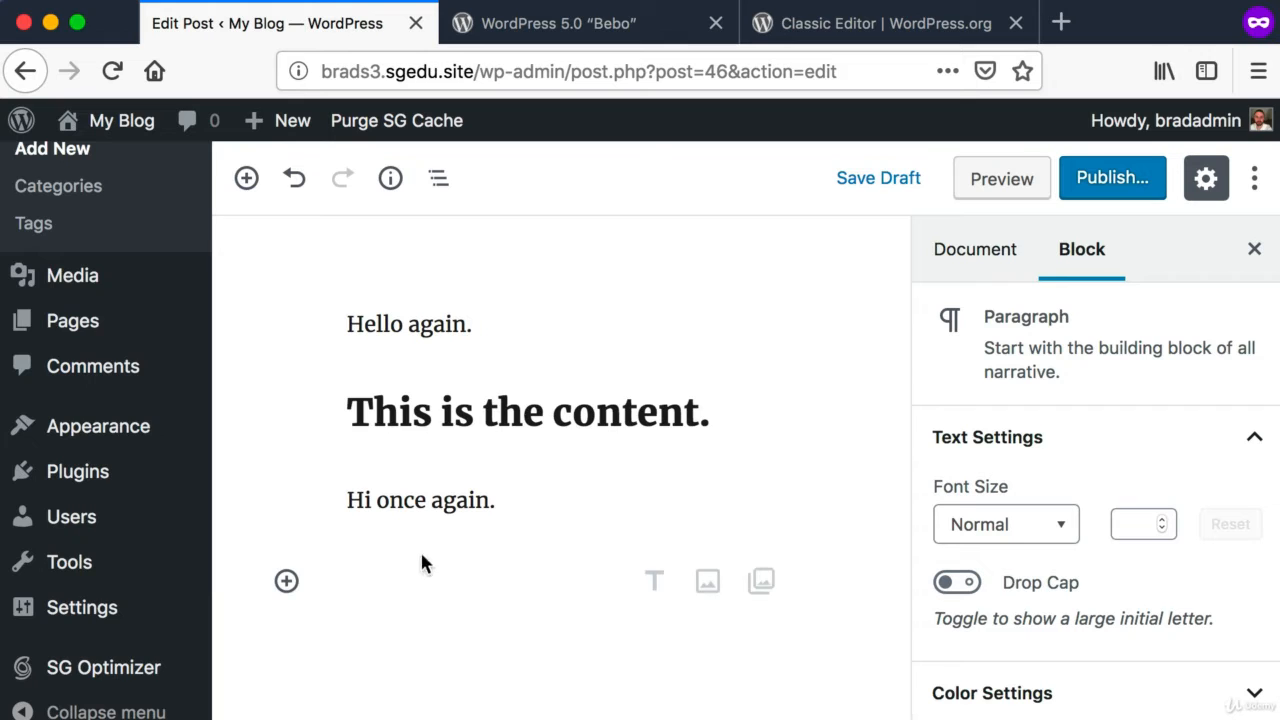
pyautogui.press('super+shift+4')
pyautogui.moveTo(328, 556); pyautogui.dragTo(580, 638)
# Step: Search the block library for "youtube" and insert a YouTube embed block after the last paragraph
pyautogui.scroll(1, 580, 638)
pyautogui.scroll(2, 580, 642)
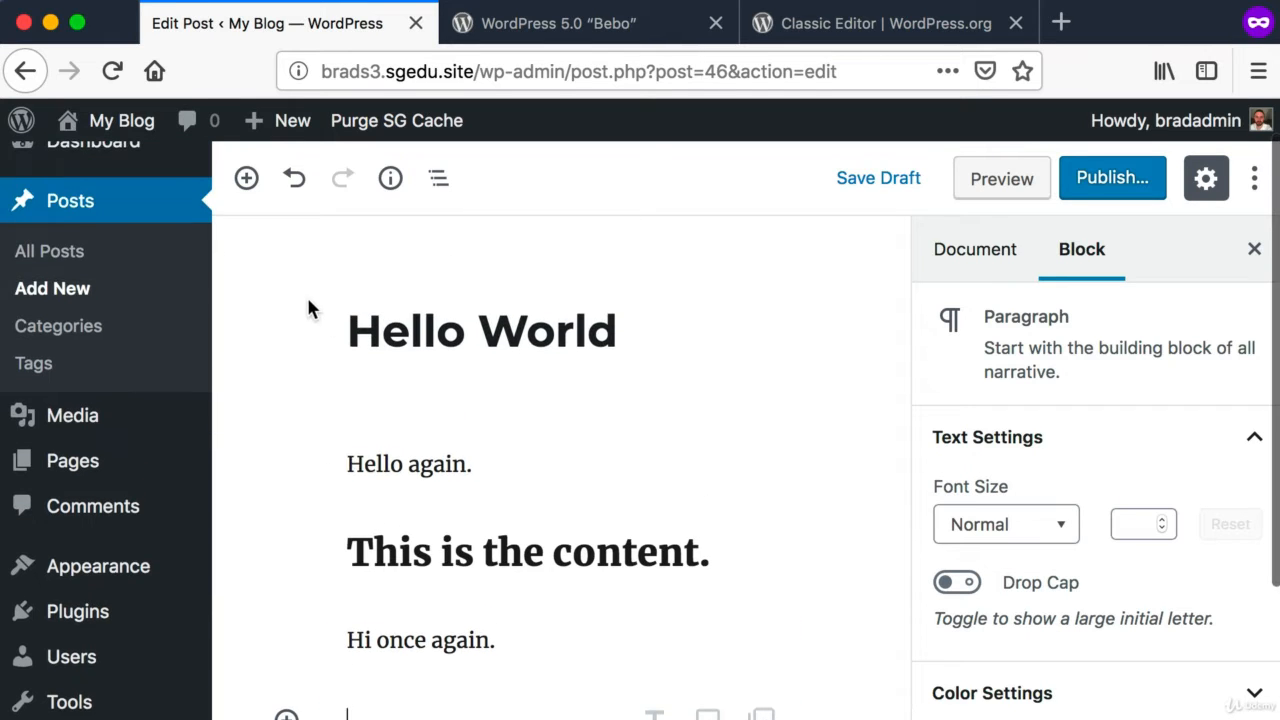
pyautogui.press('super+shift+4')
pyautogui.moveTo(227, 226); pyautogui.dragTo(279, 158)
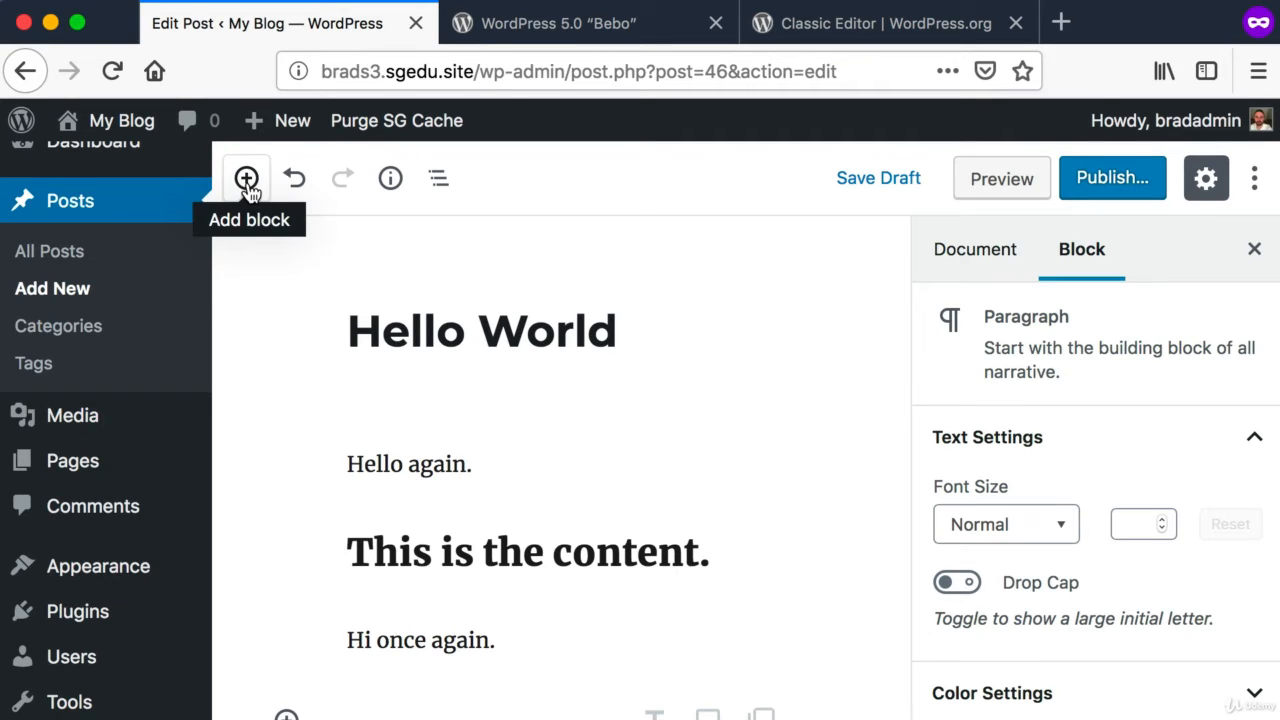
pyautogui.click(247, 180)
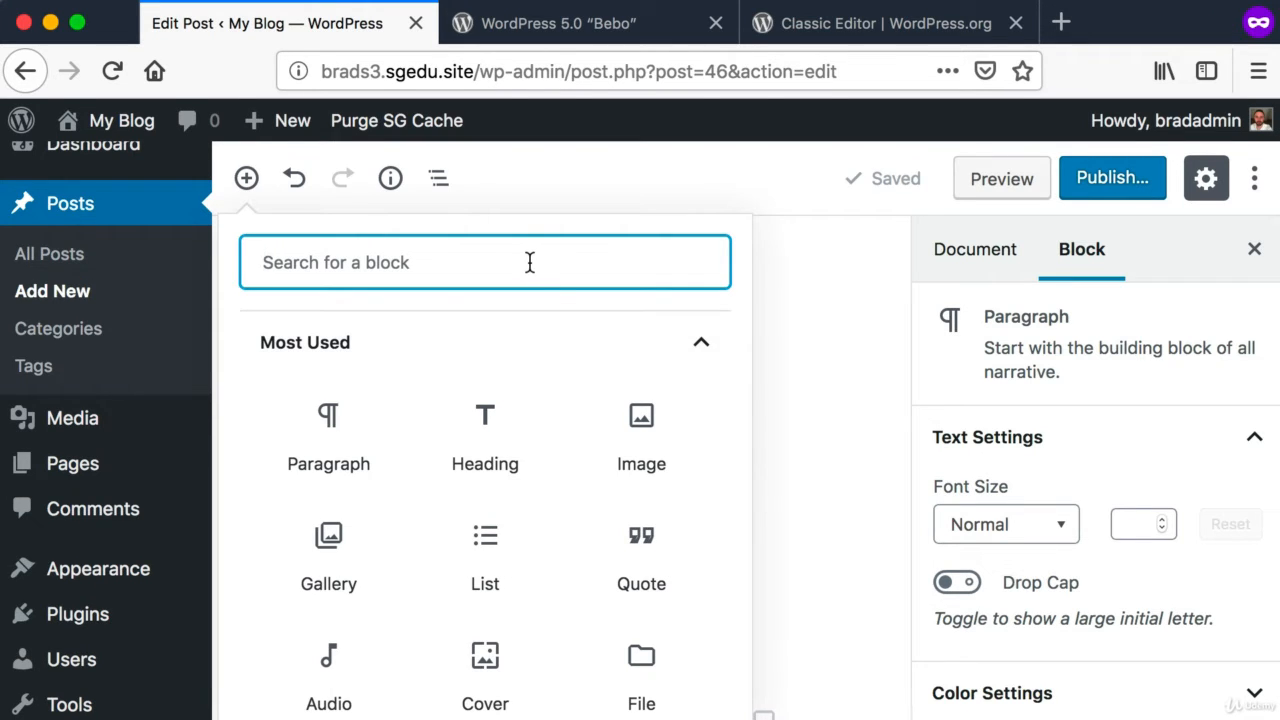
pyautogui.press('super+shift+4')
pyautogui.moveTo(239, 231); pyautogui.dragTo(654, 300)
pyautogui.write('youtube')
pyautogui.press('super+shift+4')
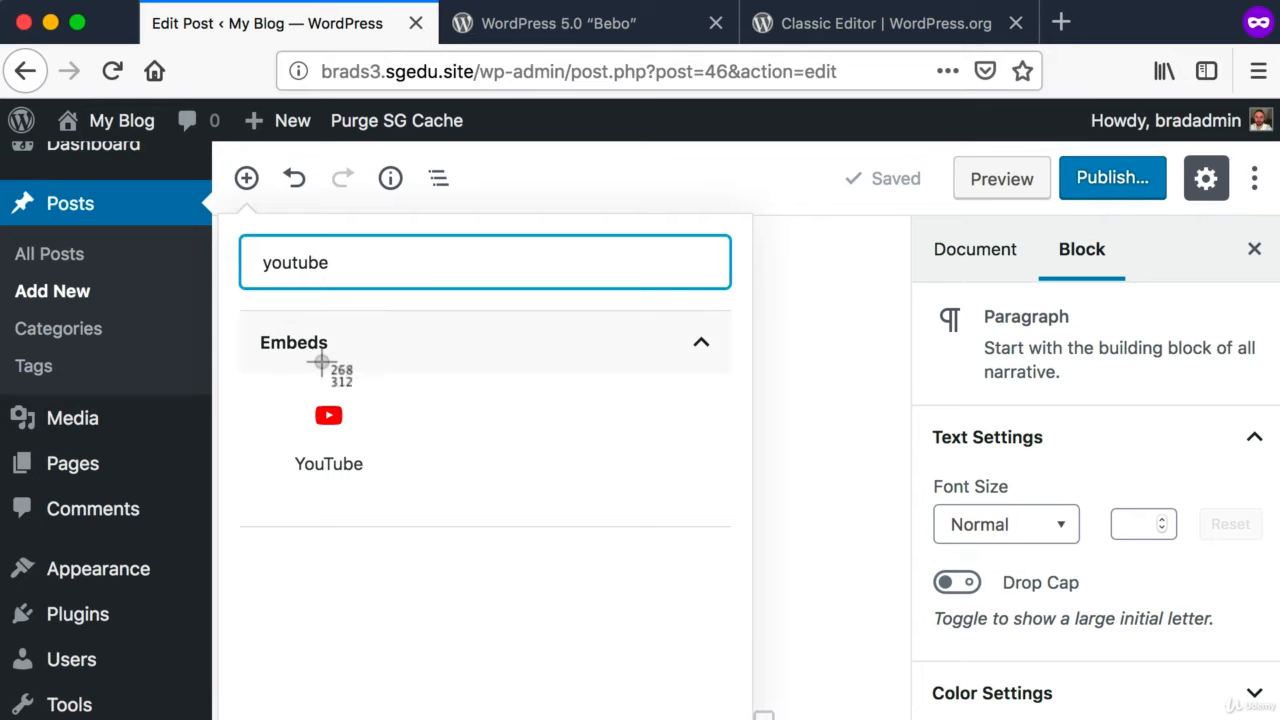
pyautogui.moveTo(287, 372); pyautogui.dragTo(417, 499)
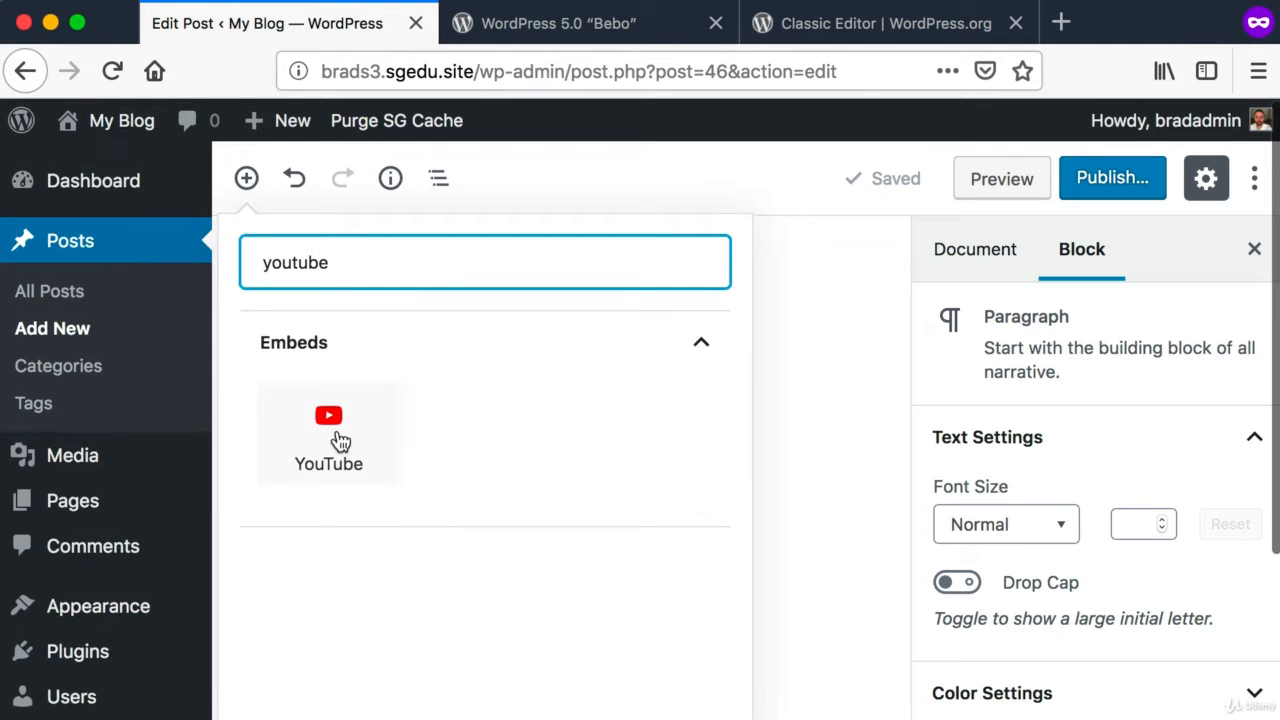
pyautogui.click(340, 440)
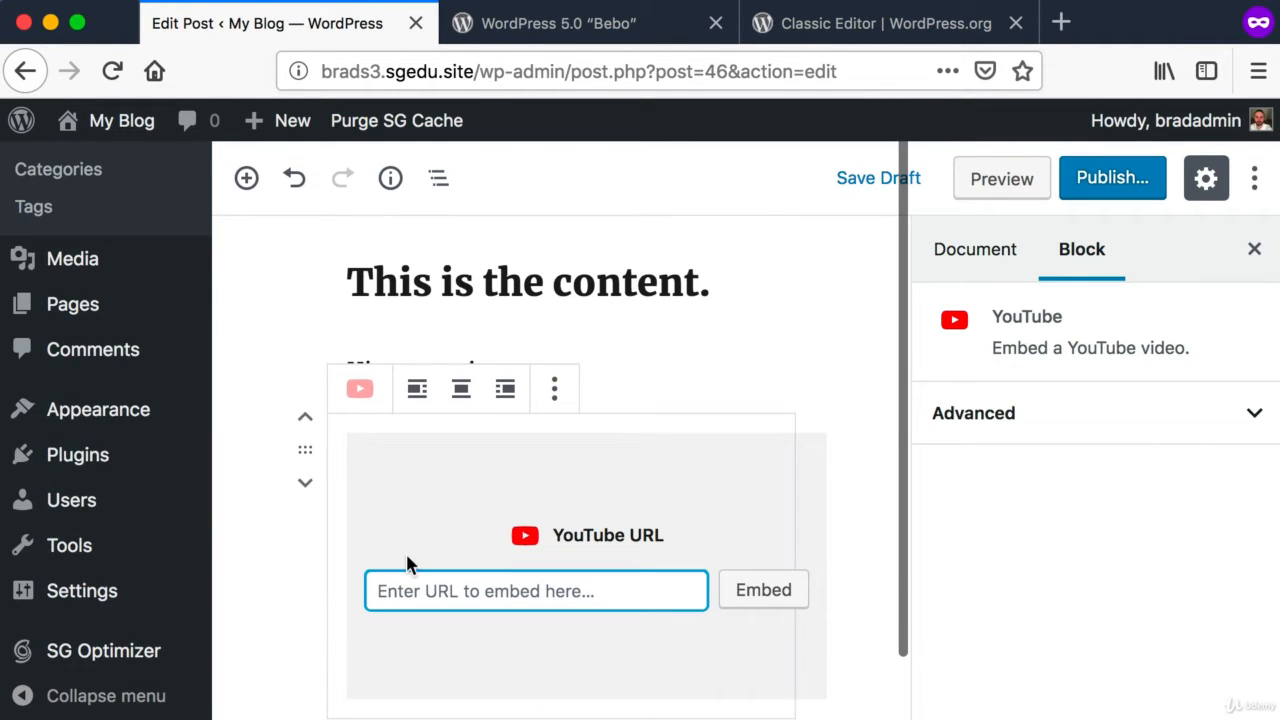
pyautogui.press('super+shift+4')
pyautogui.moveTo(360, 546); pyautogui.dragTo(672, 630)
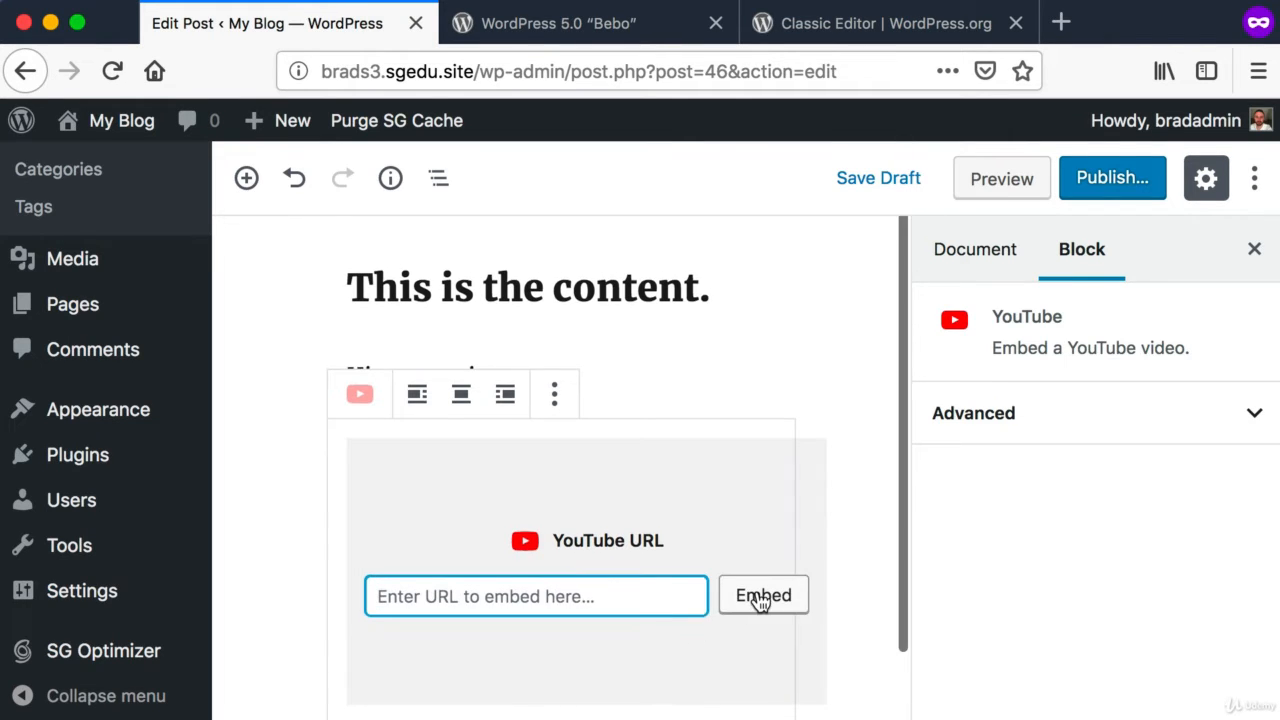
pyautogui.press('super+shift+4')
pyautogui.moveTo(286, 406); pyautogui.dragTo(838, 684)
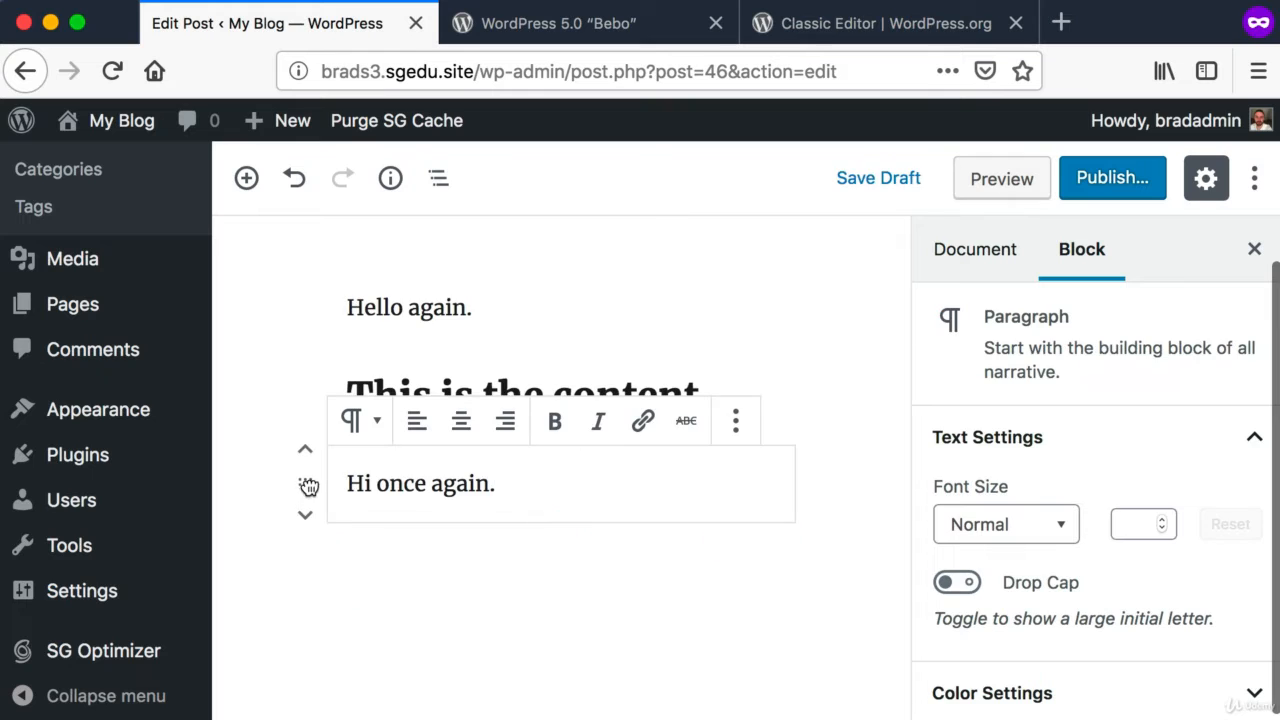
# Step: Remove the YouTube embed block and move the "Hi once again." paragraph above the "This is the content." heading
pyautogui.moveTo(306, 486); pyautogui.dragTo(394, 374)
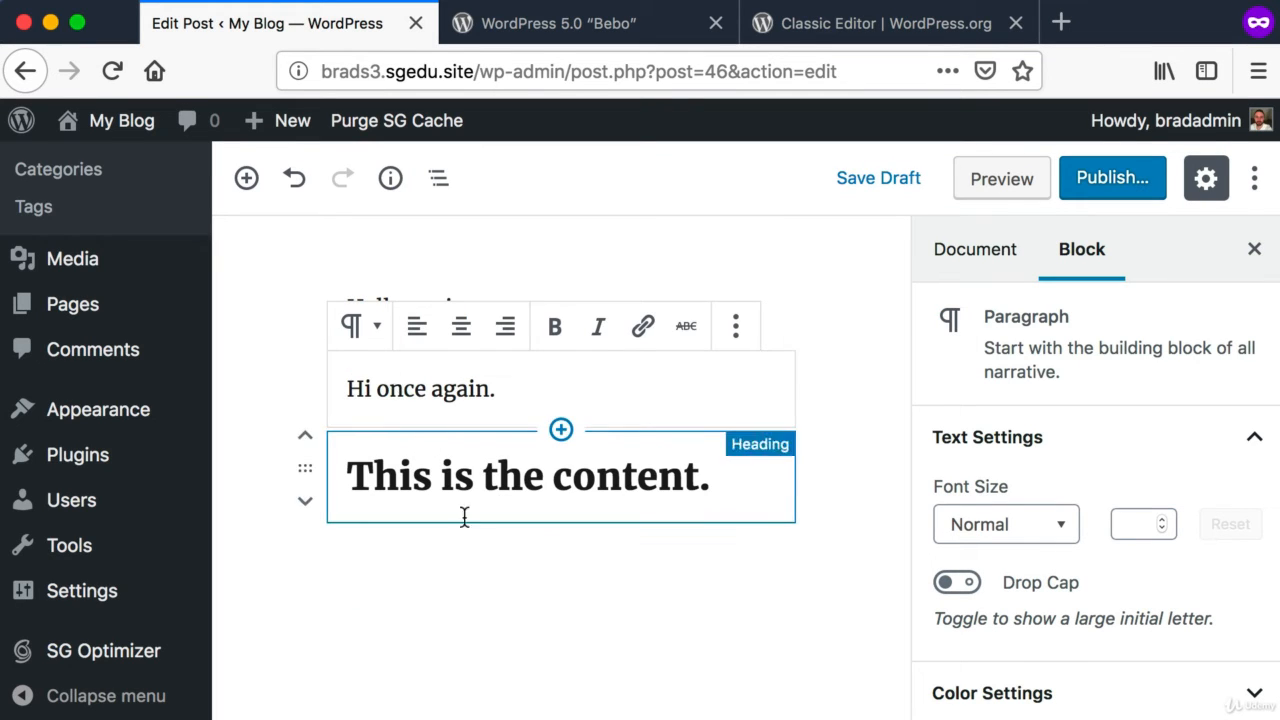
pyautogui.click(554, 577)
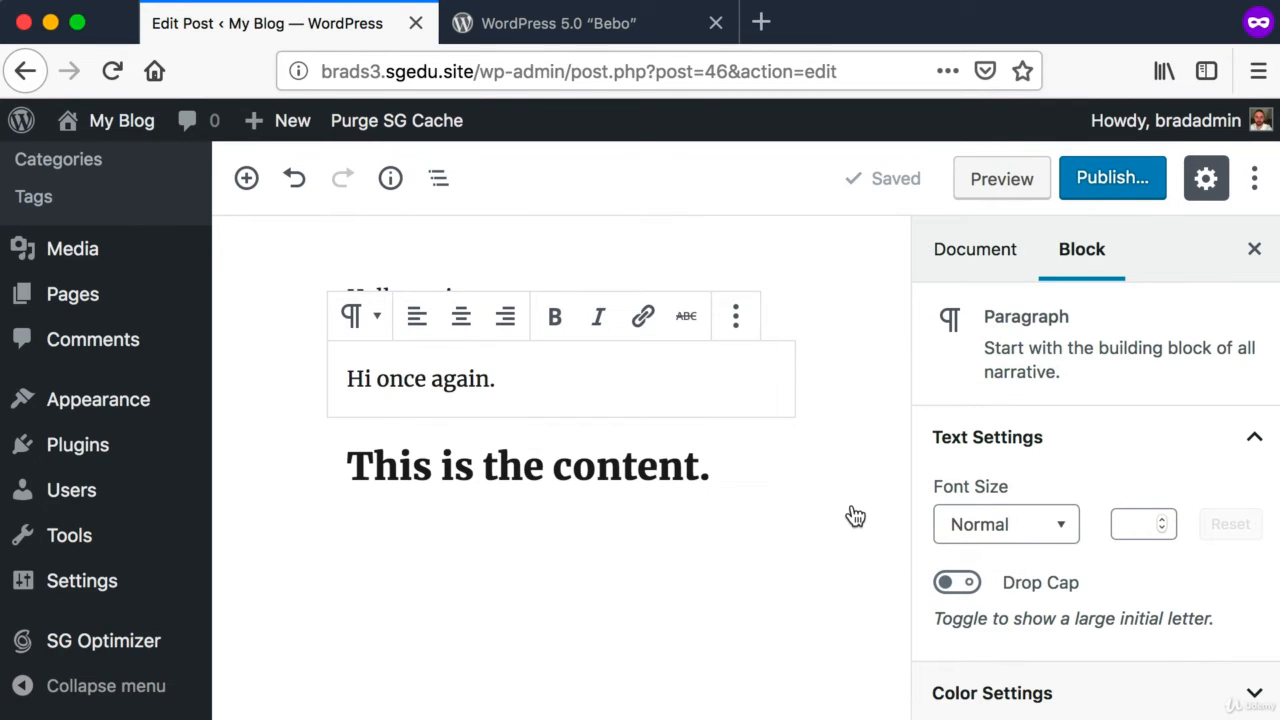
# Step: Go back to the WordPress 5.0 "Bebo" article's text about the Classic Editor plugin
pyautogui.scroll(1, 861, 500)
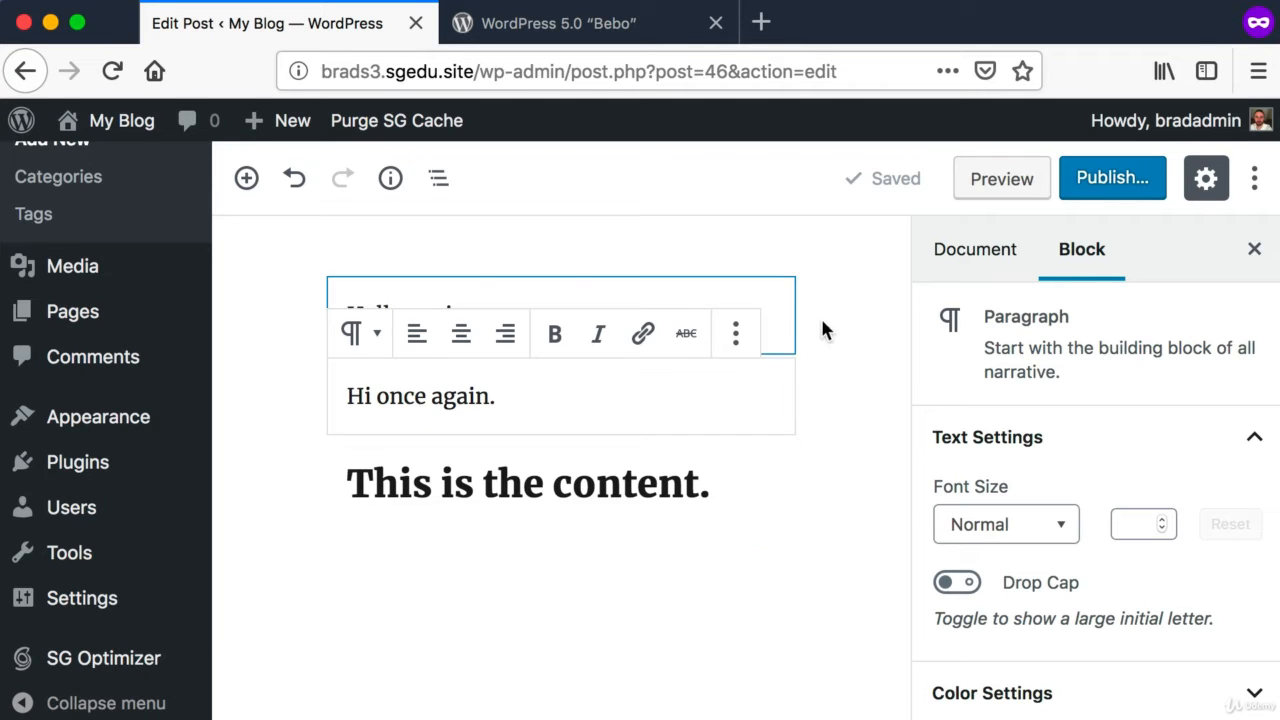
pyautogui.click(563, 22)
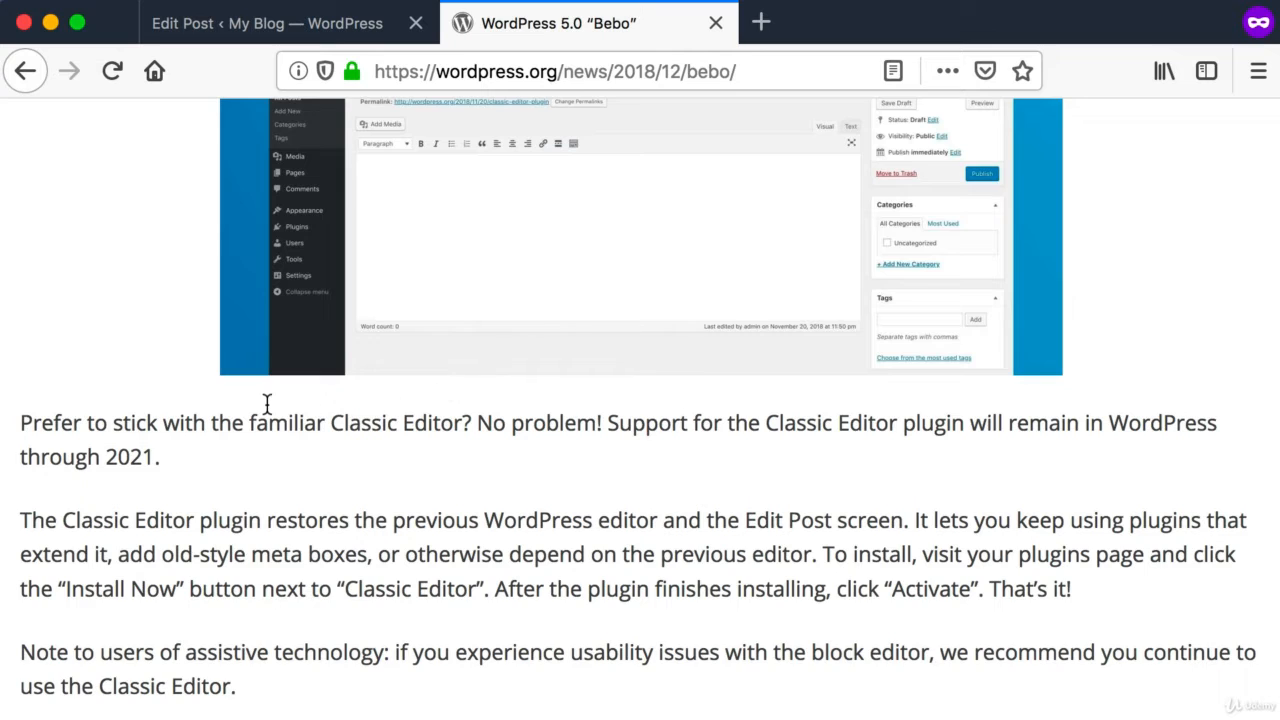
# Step: Review the article's statement on how long the Classic Editor plugin remains supported
pyautogui.scroll(1, 266, 405)
pyautogui.press('super+shift+4')
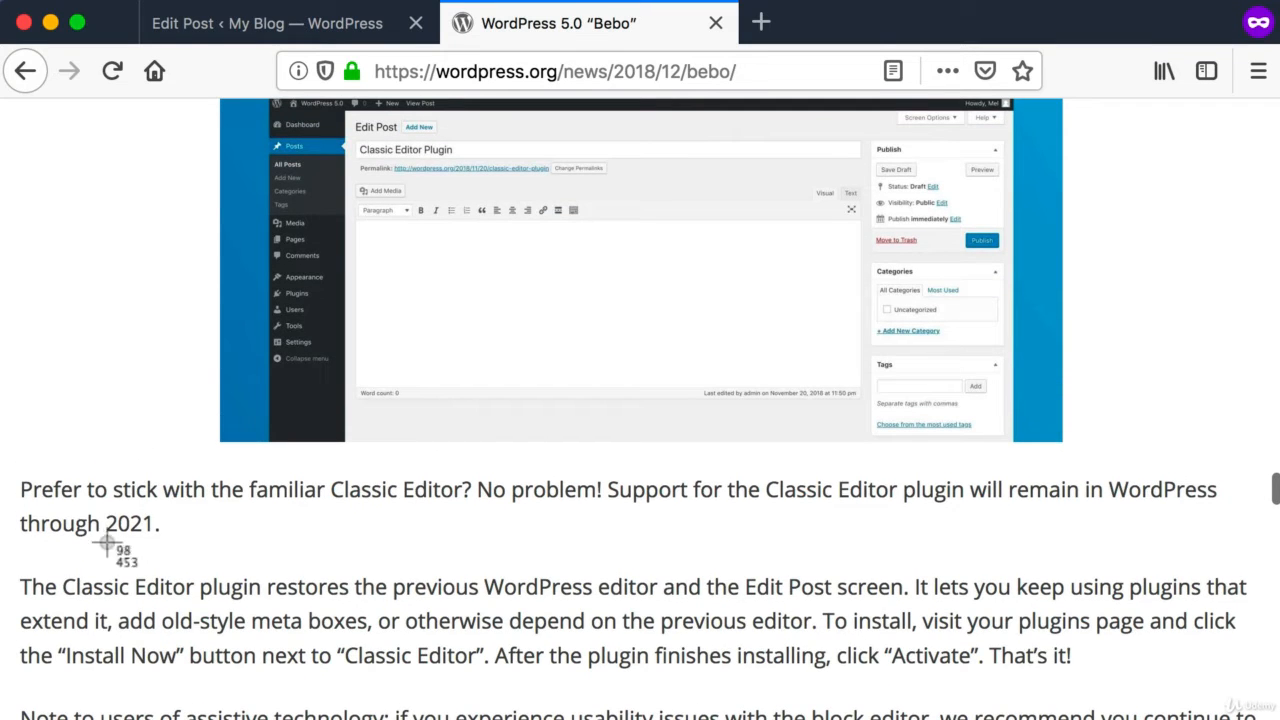
pyautogui.moveTo(84, 511); pyautogui.dragTo(197, 536)
pyautogui.scroll(1, 192, 540)
pyautogui.press('super+shift+4')
pyautogui.moveTo(96, 517); pyautogui.dragTo(226, 565)
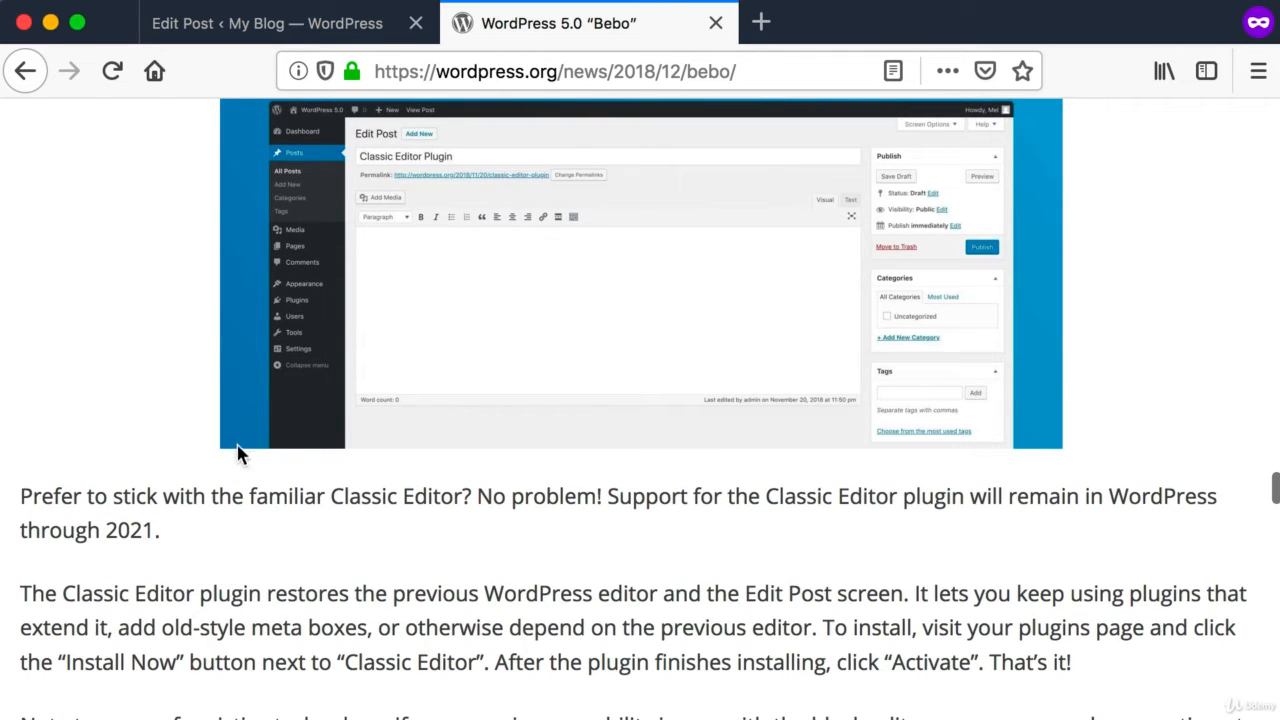
# Step: Return to the sample post in the block editor and look over its content blocks and settings
pyautogui.click(354, 23)
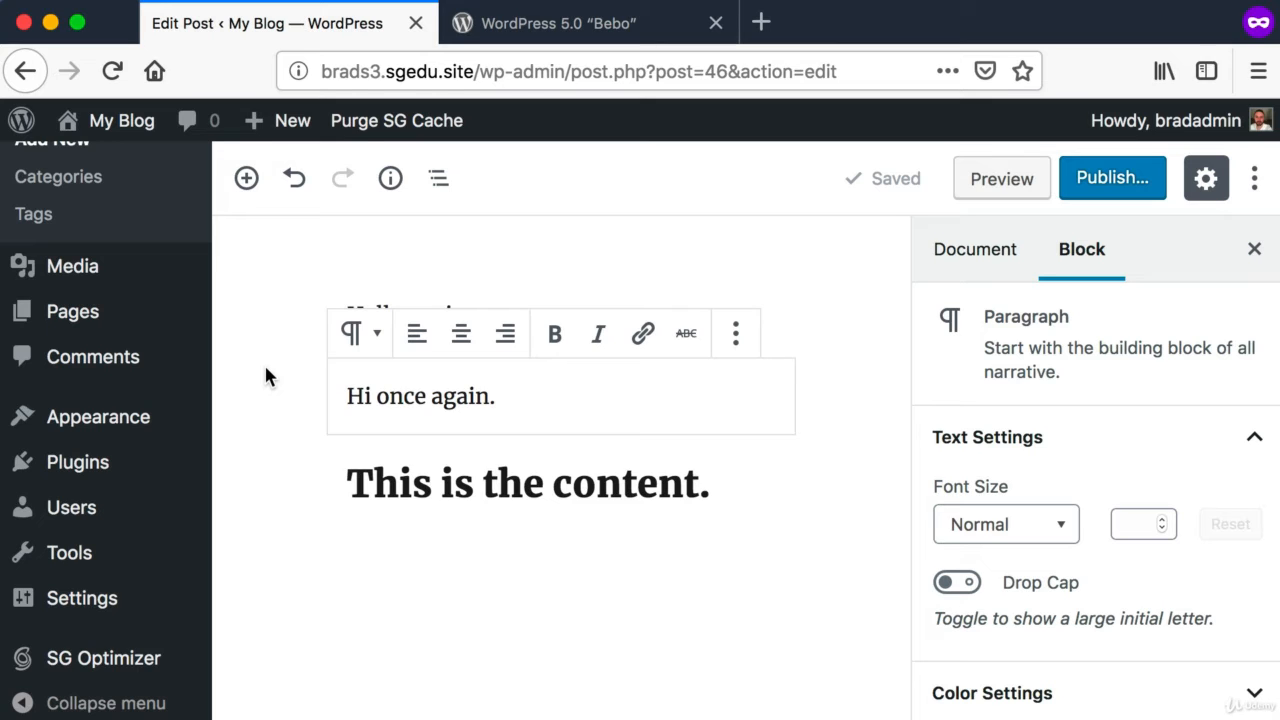
pyautogui.press('super+shift+4')
pyautogui.moveTo(252, 220); pyautogui.dragTo(1189, 680)
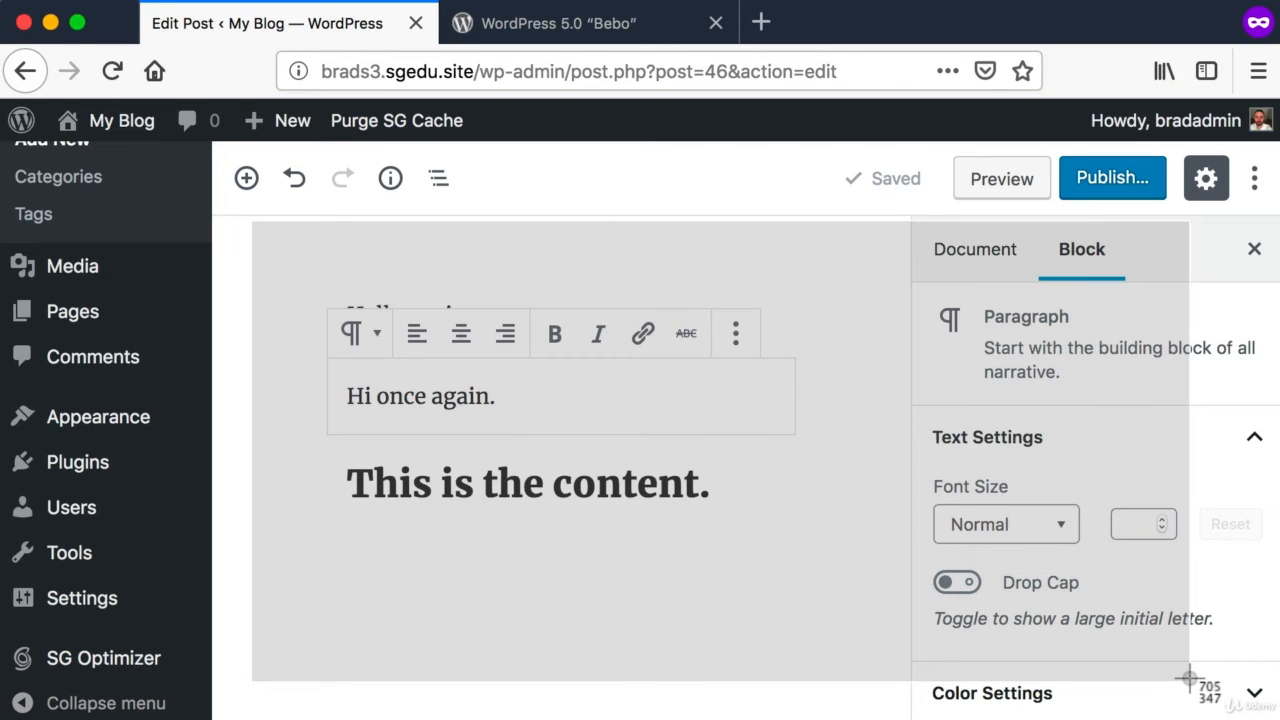
pyautogui.moveTo(1189, 679); pyautogui.dragTo(1191, 681)
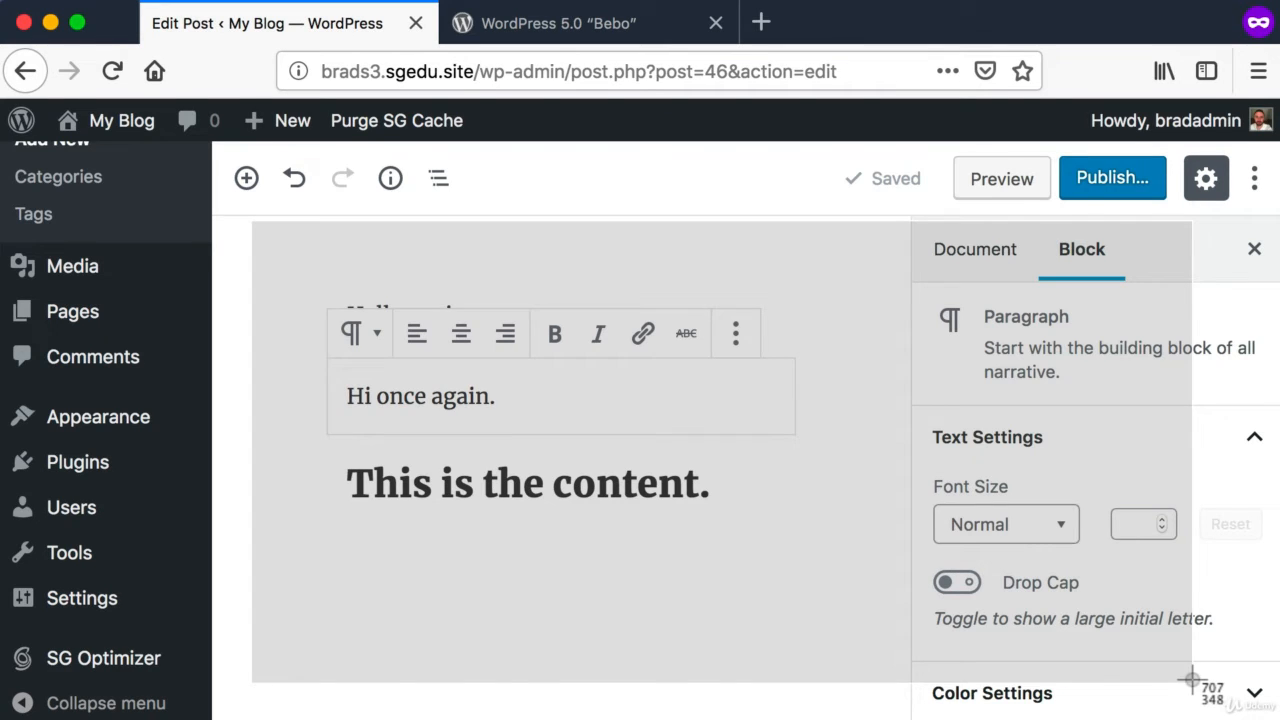
pyautogui.moveTo(1191, 680); pyautogui.dragTo(1191, 681)
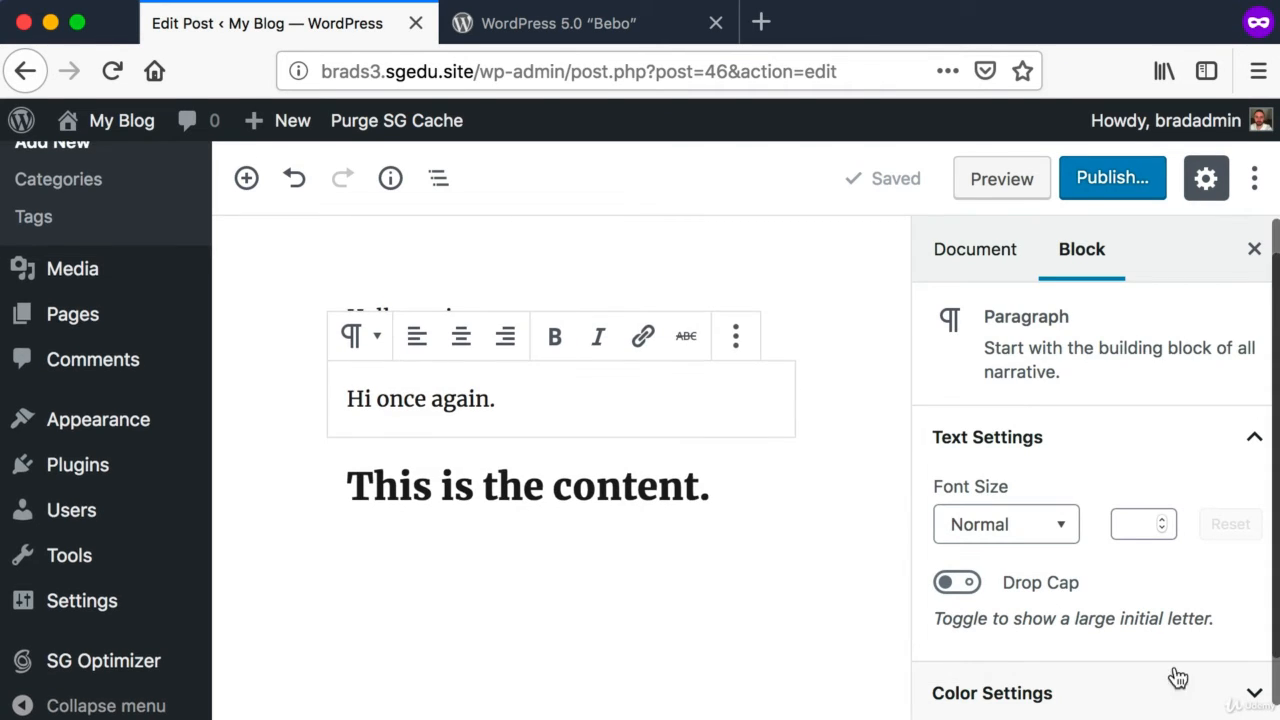
pyautogui.press('super+shift+4')
pyautogui.moveTo(249, 203); pyautogui.dragTo(1122, 677)
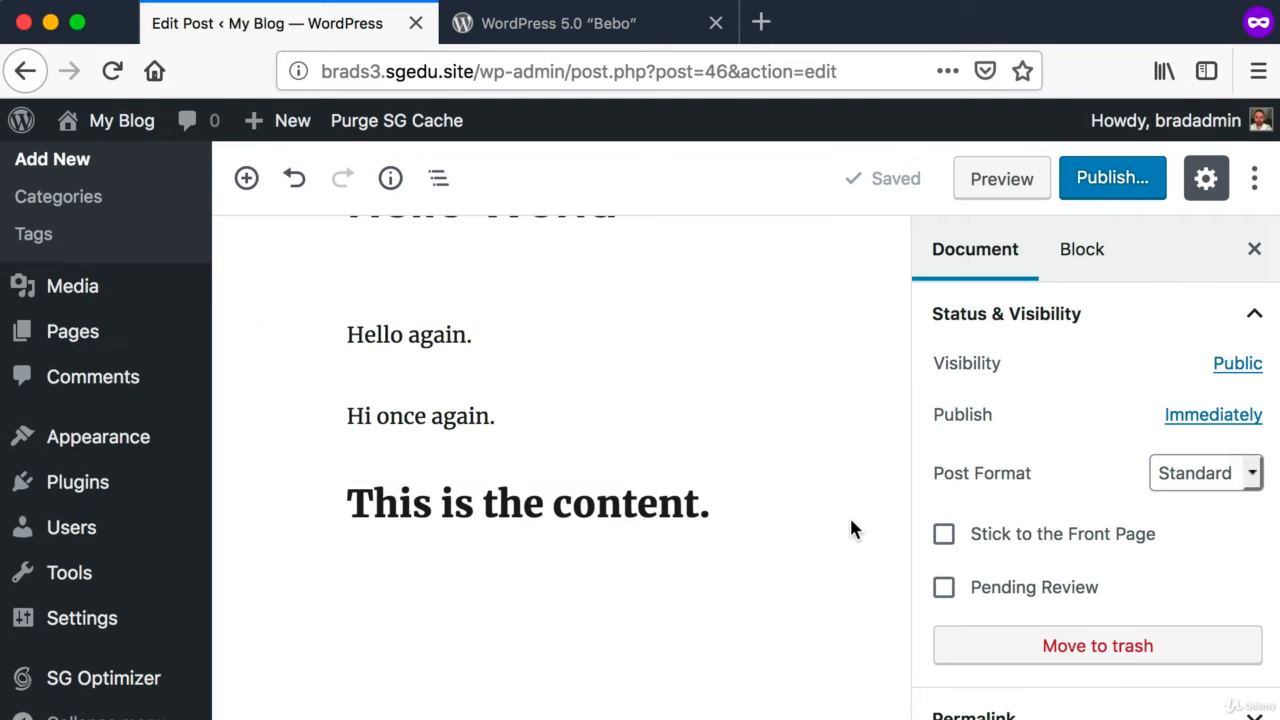
pyautogui.scroll(3, 849, 530)
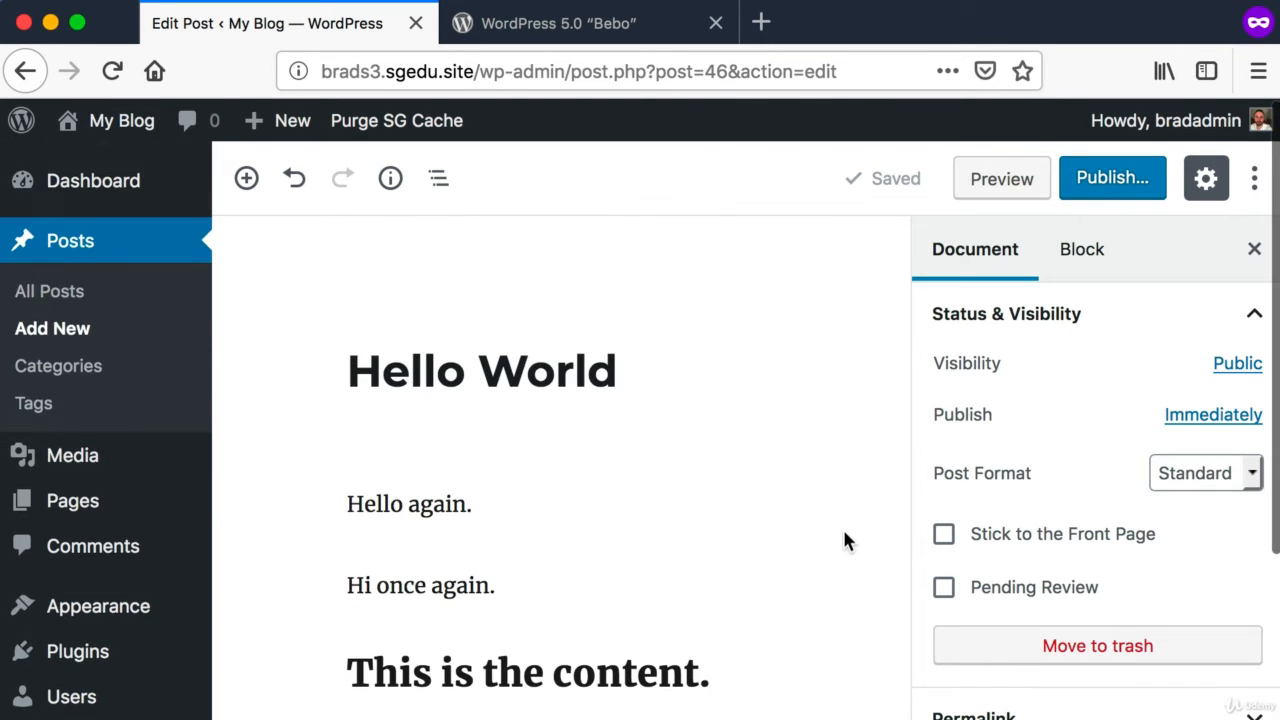
pyautogui.press('super+shift+4')
pyautogui.moveTo(257, 221); pyautogui.dragTo(1260, 700)
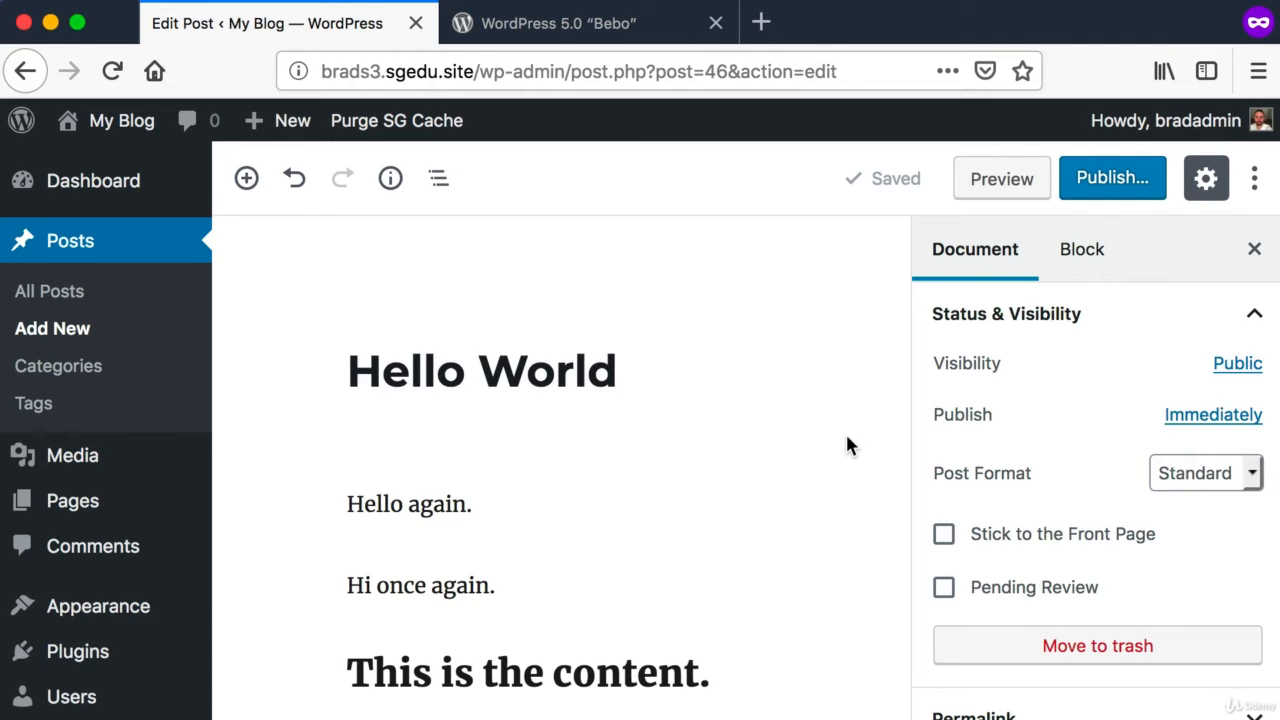
pyautogui.press('shift+super+4')
pyautogui.moveTo(250, 206); pyautogui.dragTo(1218, 614)
# Step: Leave the post and open the site's list of installed plugins
pyautogui.press('shift+super+4')
pyautogui.moveTo(222, 137); pyautogui.dragTo(9, 719)
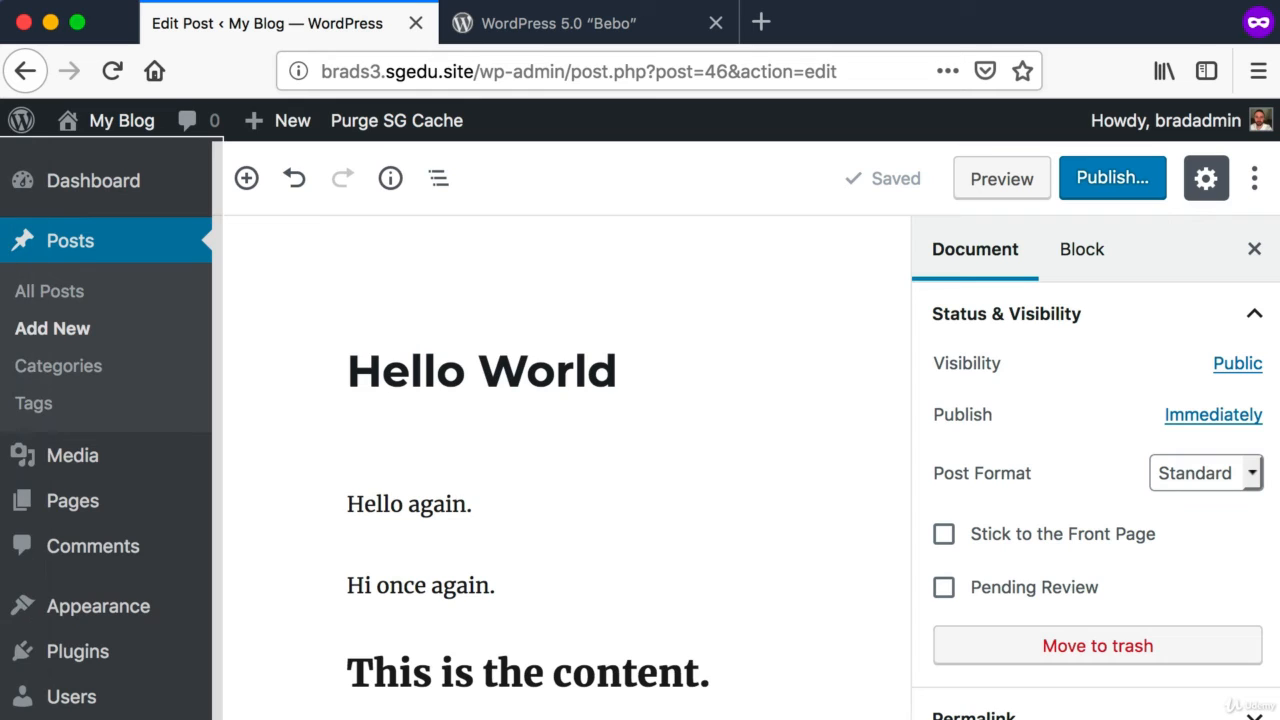
pyautogui.moveTo(29, 671)
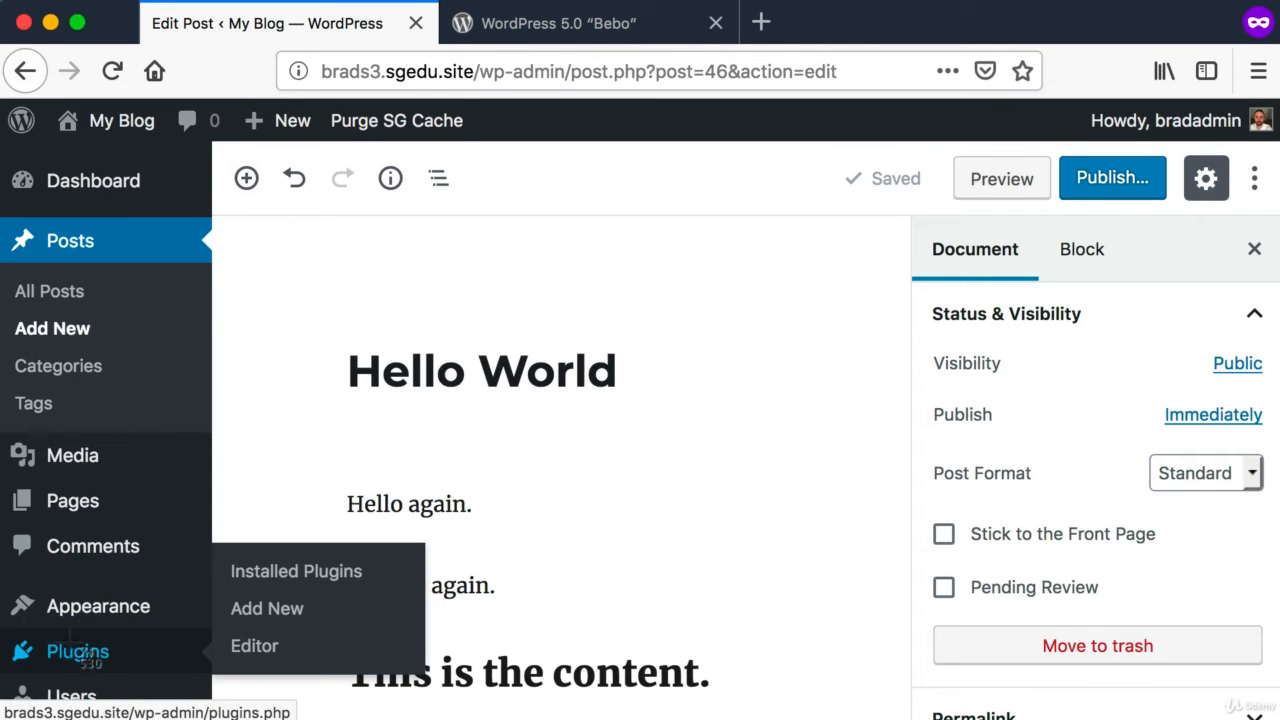
pyautogui.press('shift+super+4')
pyautogui.moveTo(1, 623); pyautogui.dragTo(139, 676)
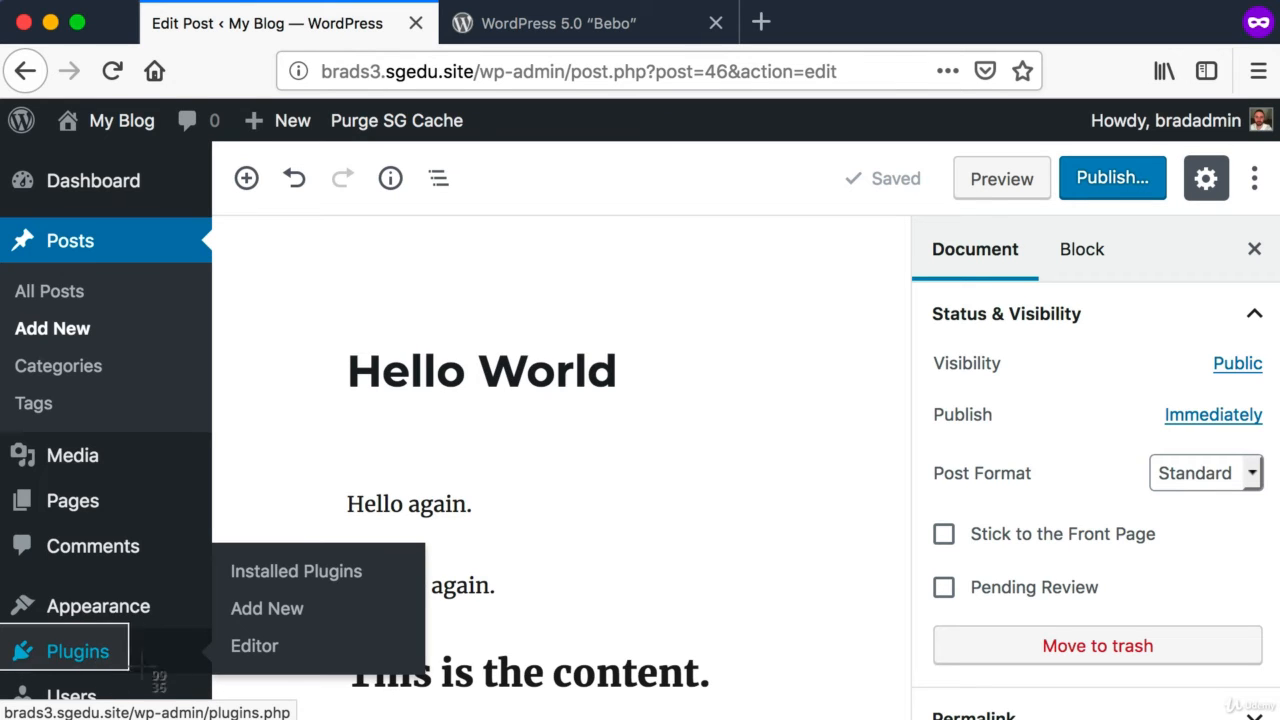
pyautogui.click(73, 656)
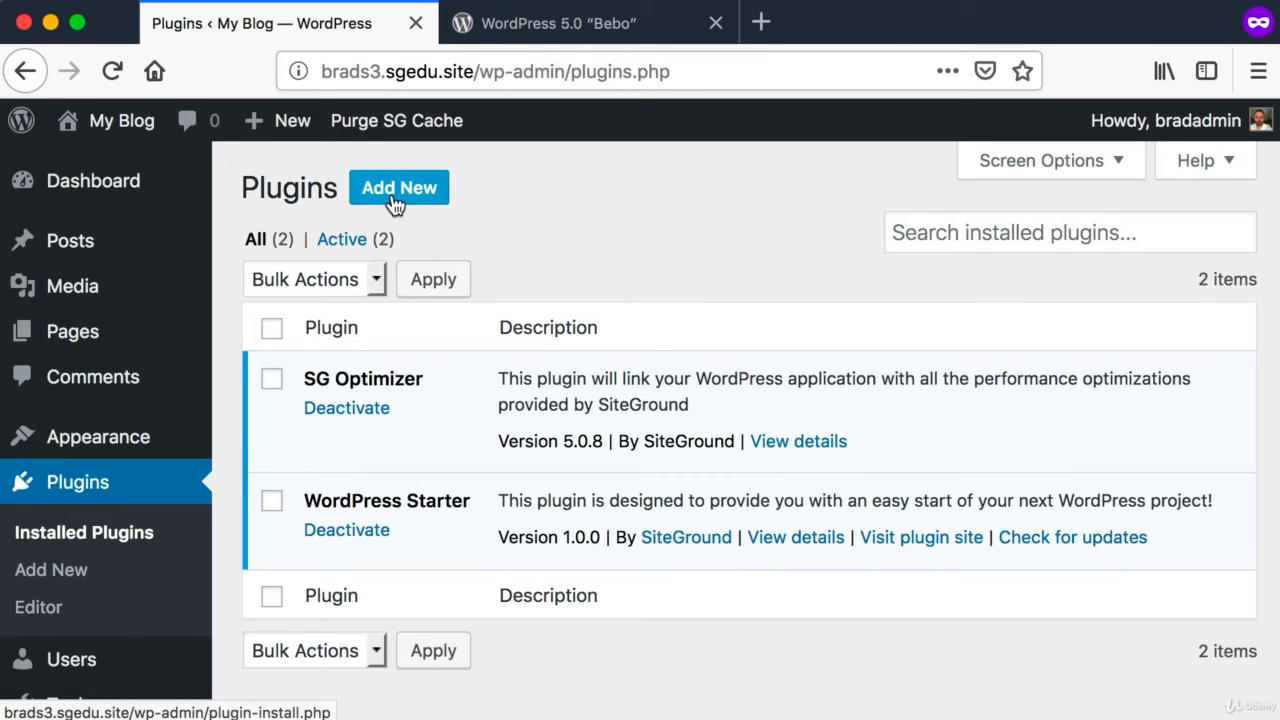
# Step: Open the page for adding new plugins to the site
pyautogui.press('super+shift+4')
pyautogui.moveTo(343, 156); pyautogui.dragTo(443, 219)
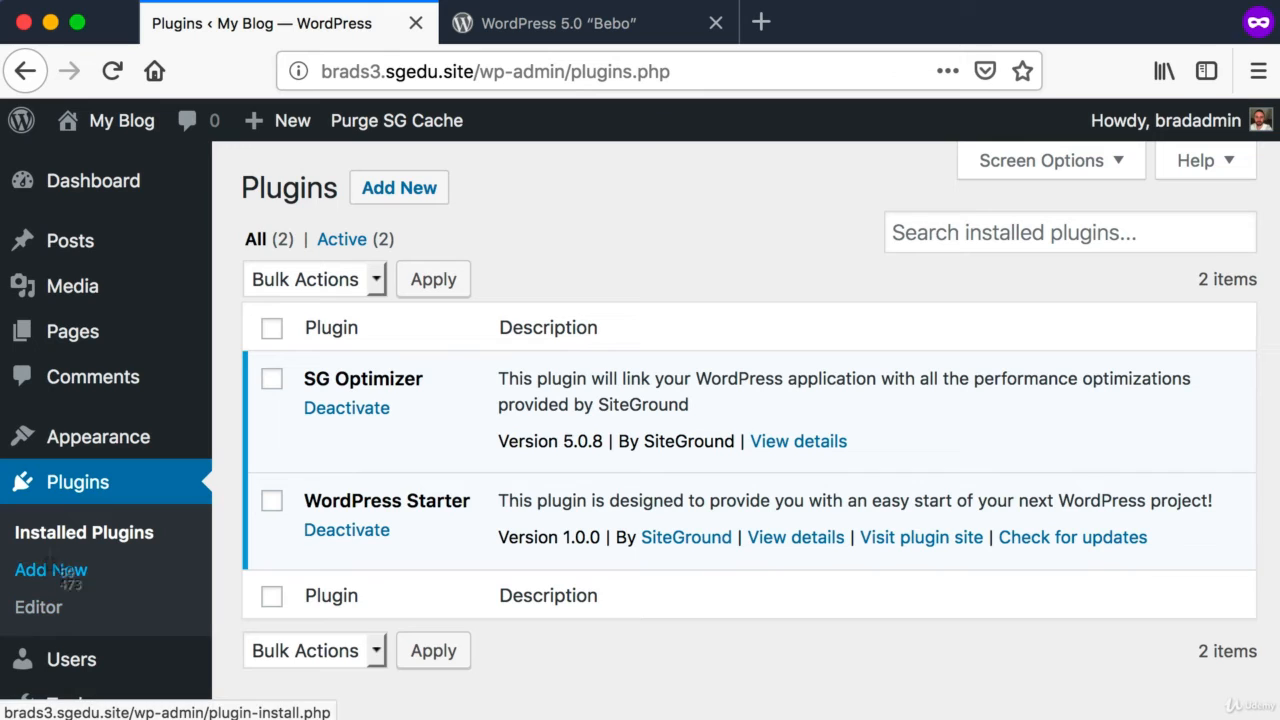
pyautogui.press('super+shift+4')
pyautogui.moveTo(9, 551); pyautogui.dragTo(121, 546)
pyautogui.click(415, 200)
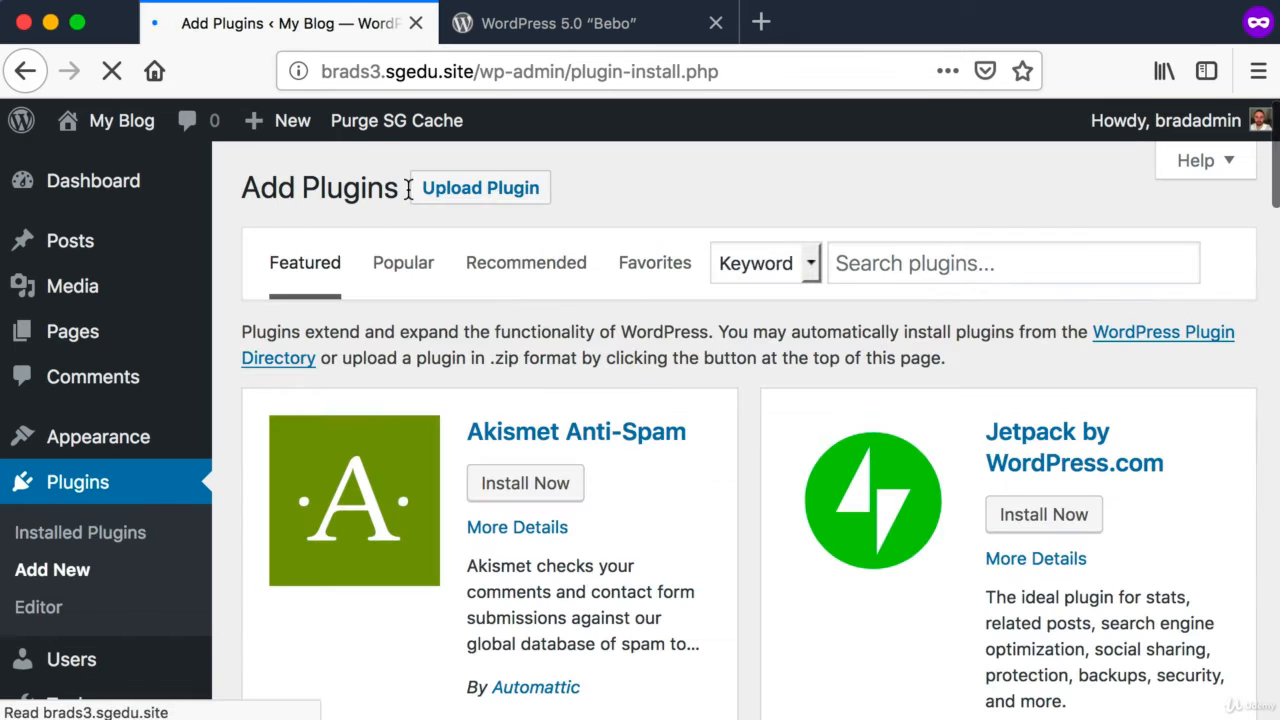
# Step: Search the plugin directory by keyword for "Classic Editor"
pyautogui.press('super+shift+4')
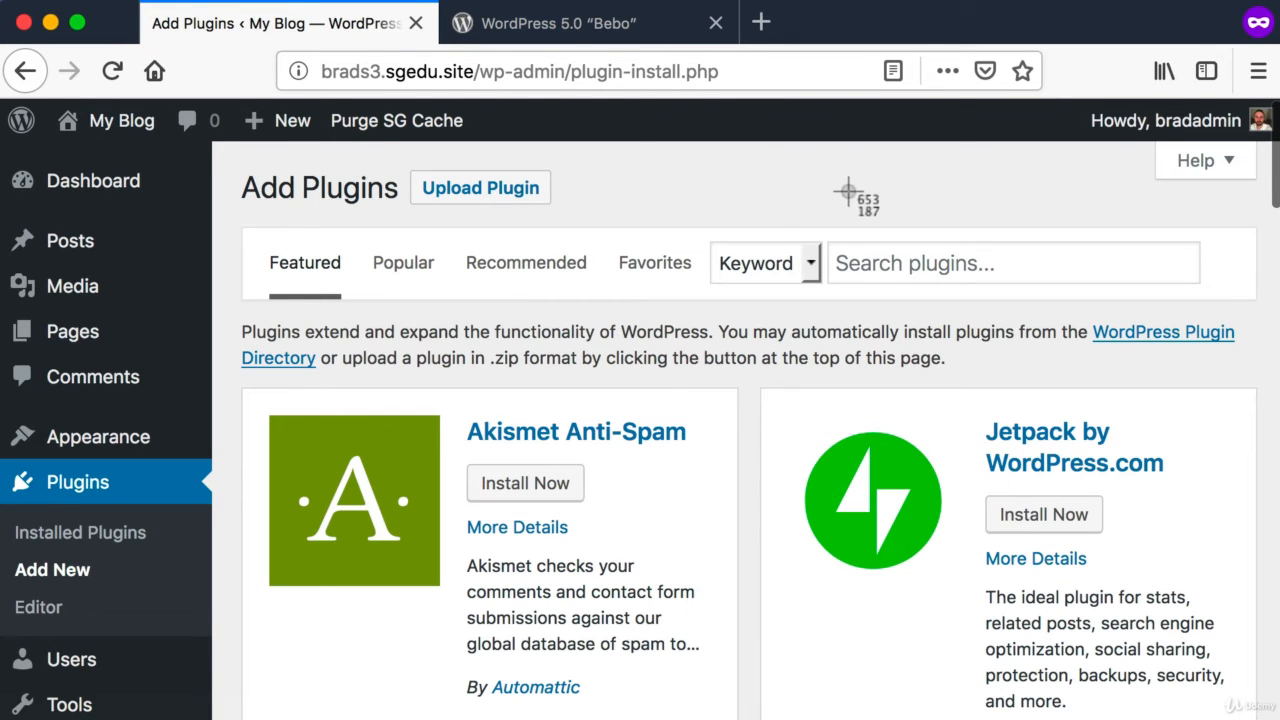
pyautogui.moveTo(837, 196); pyautogui.dragTo(1258, 324)
pyautogui.click(951, 257)
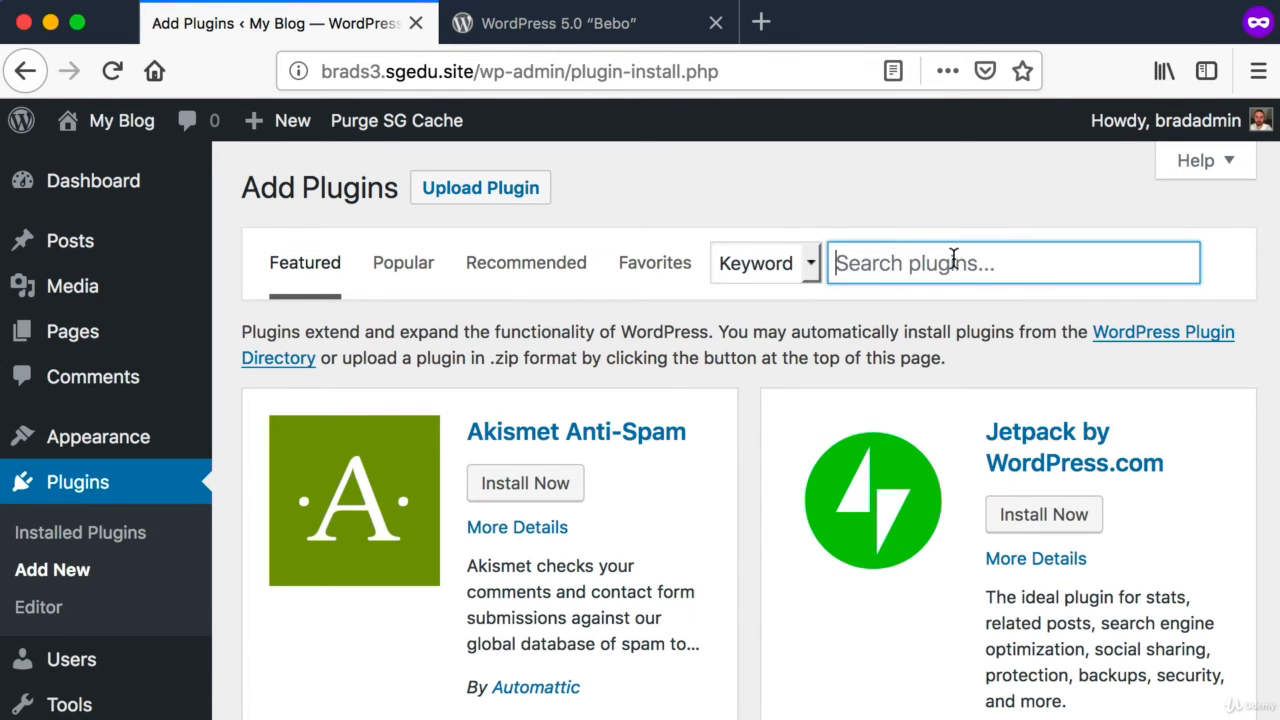
pyautogui.press('super+shift+4')
pyautogui.moveTo(804, 221); pyautogui.dragTo(1208, 292)
pyautogui.write('Classi')
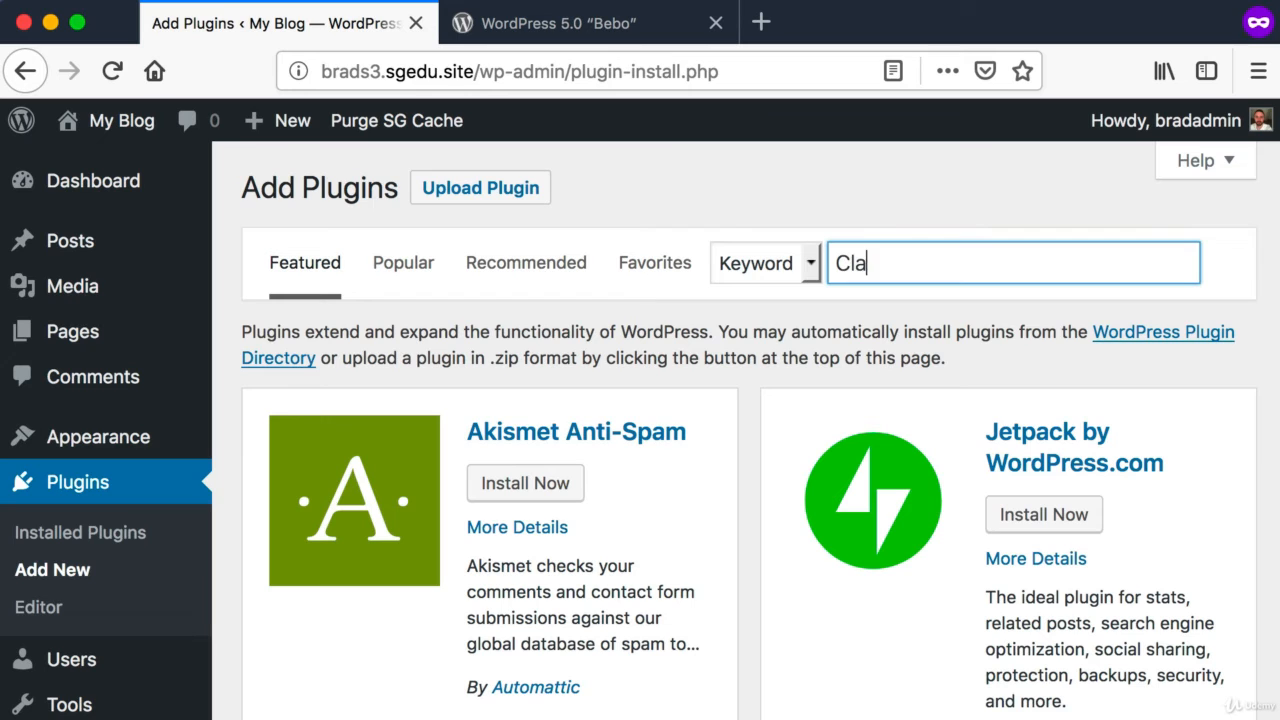
pyautogui.write('c Editor')
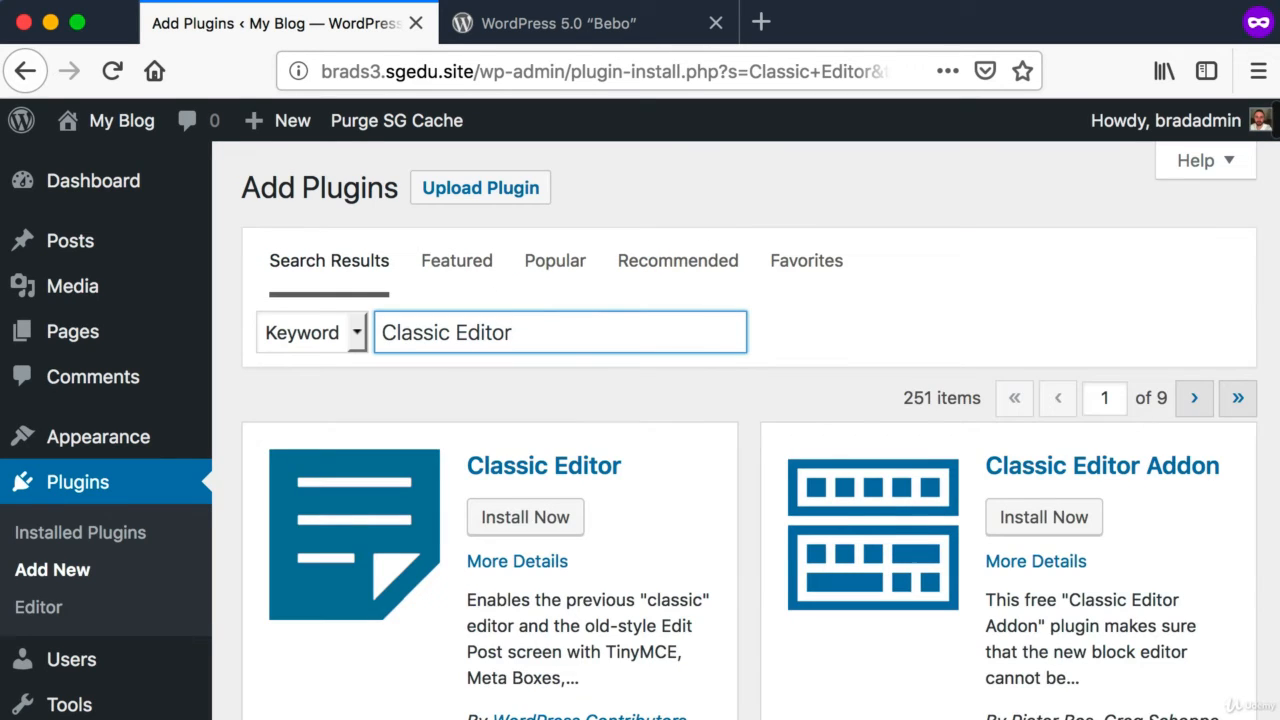
pyautogui.click(633, 374)
# Step: Examine the Classic Editor plugin's entry in the search results for its description, author, rating and active installations
pyautogui.scroll(-1, 633, 374)
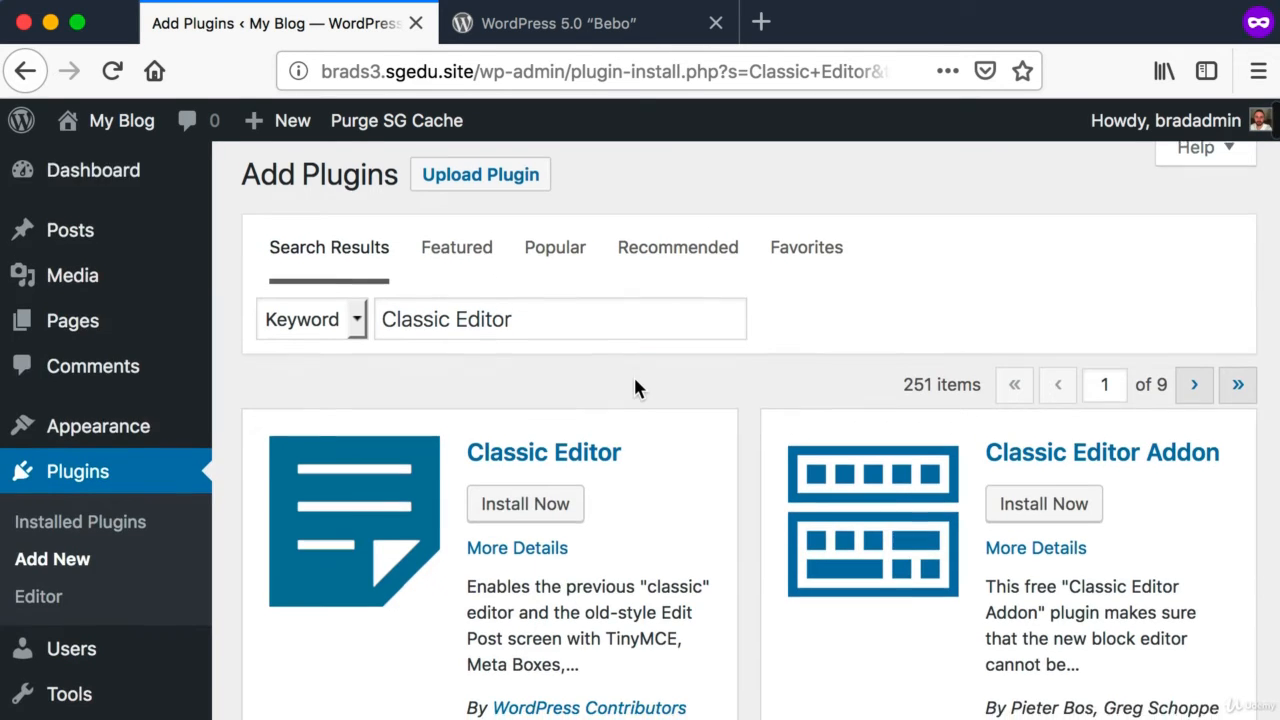
pyautogui.press('super+shift+4')
pyautogui.moveTo(230, 350); pyautogui.dragTo(764, 700)
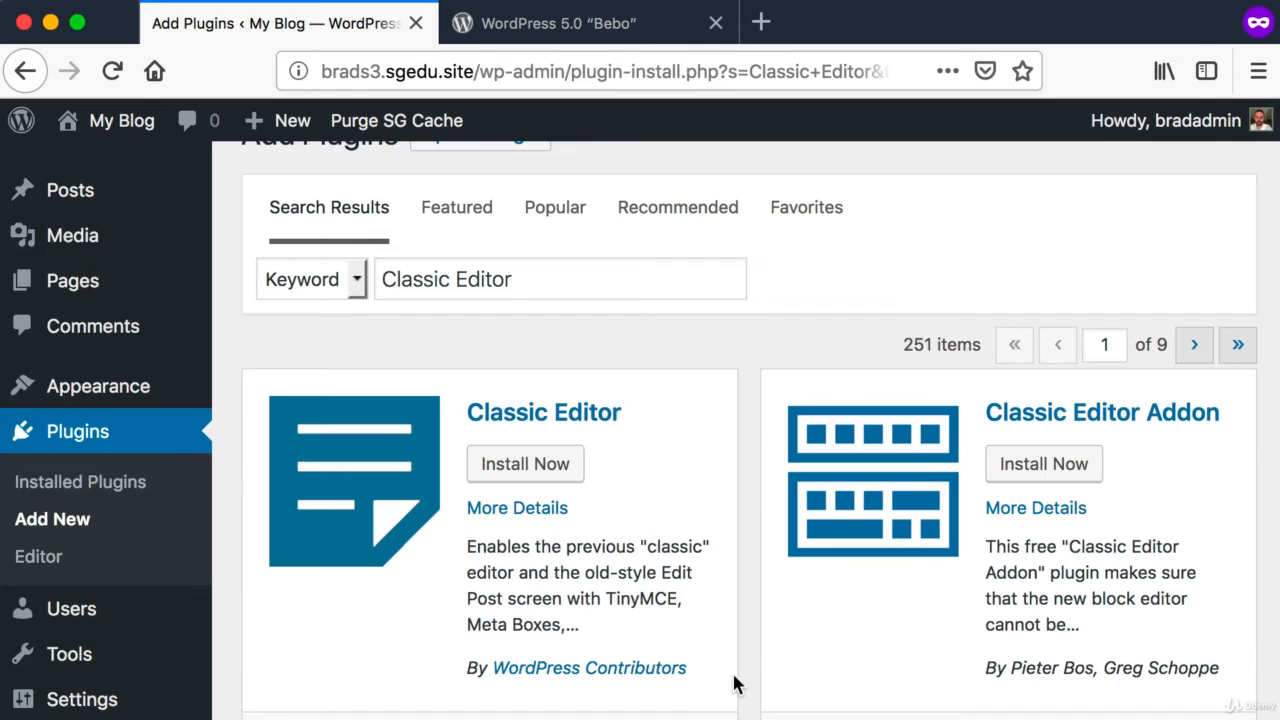
pyautogui.scroll(-1, 735, 684)
pyautogui.press('super+shift+4')
pyautogui.moveTo(453, 577); pyautogui.dragTo(711, 632)
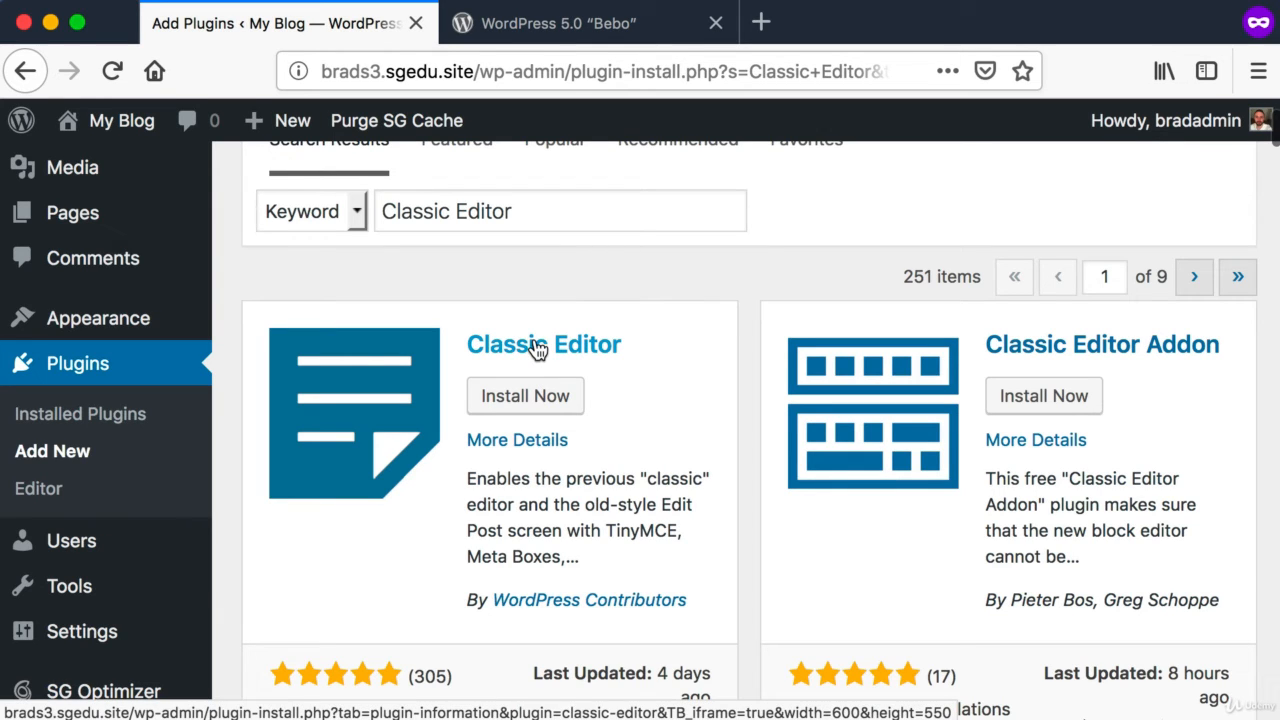
pyautogui.press('super+shift+4')
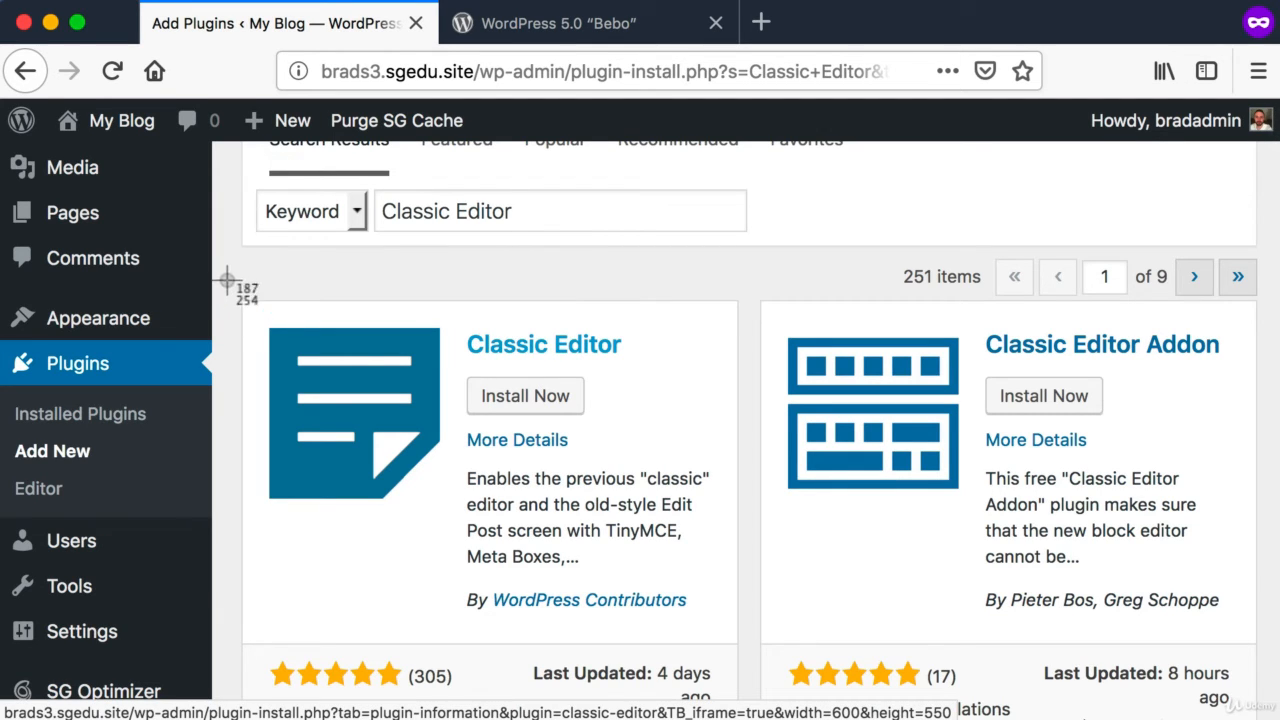
pyautogui.moveTo(228, 282); pyautogui.dragTo(736, 598)
pyautogui.scroll(-1, 320, 517)
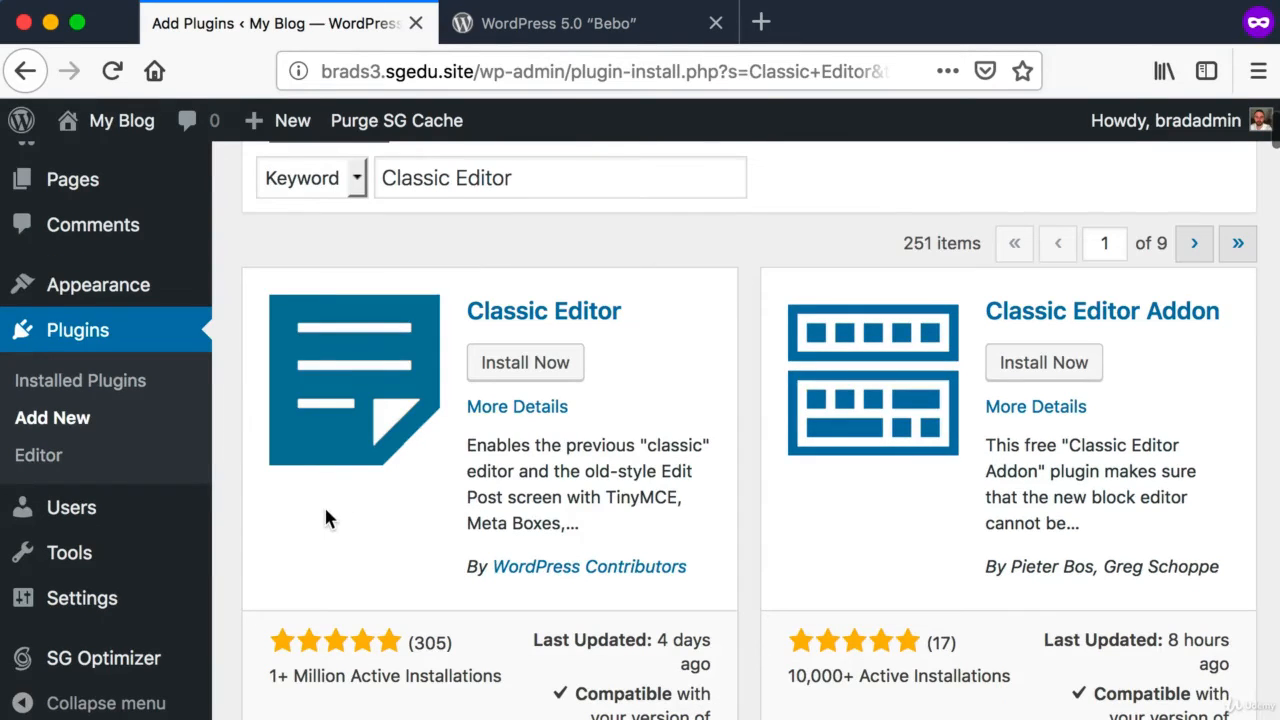
pyautogui.press('super+shift+4')
pyautogui.moveTo(248, 622); pyautogui.dragTo(420, 662)
pyautogui.moveTo(431, 663); pyautogui.dragTo(461, 661)
pyautogui.scroll(1, 461, 661)
pyautogui.press('super+shift+4')
pyautogui.moveTo(505, 704); pyautogui.dragTo(251, 666)
pyautogui.scroll(1, 251, 666)
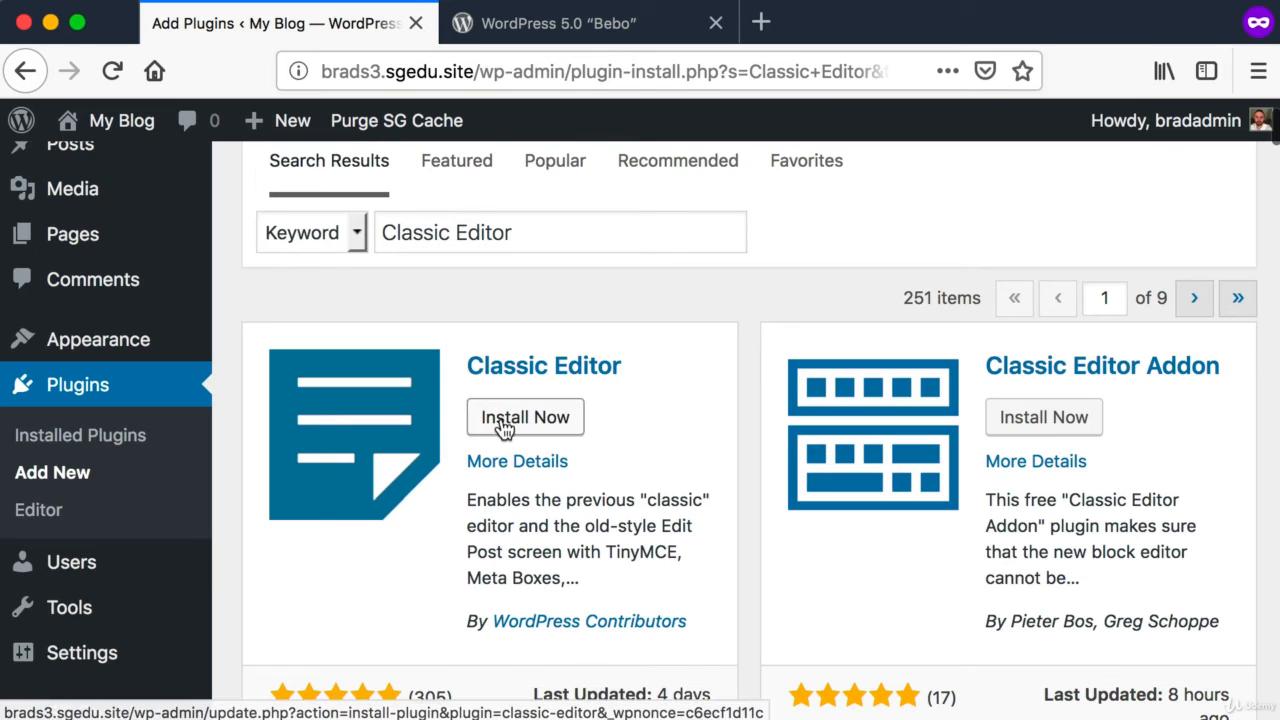
# Step: Install the Classic Editor plugin by WordPress Contributors
pyautogui.press('super+shift+4')
pyautogui.moveTo(470, 384); pyautogui.dragTo(590, 430)
pyautogui.scroll(1, 517, 424)
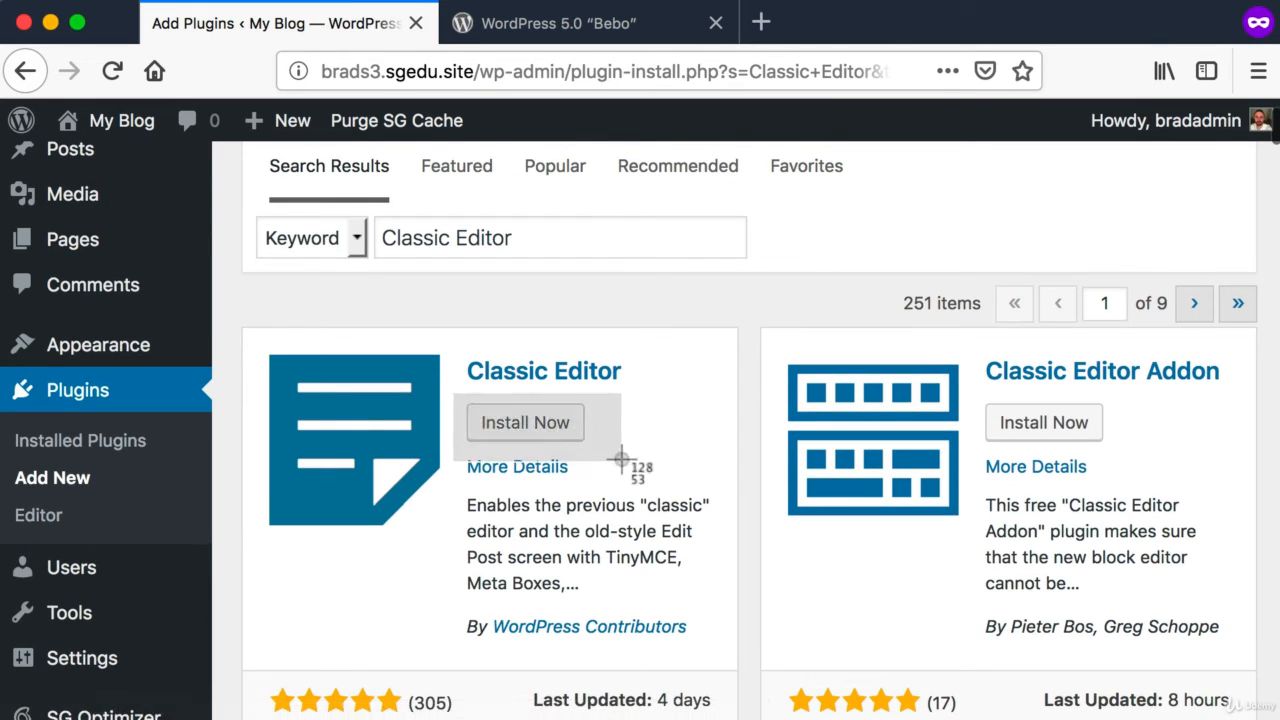
pyautogui.click(537, 436)
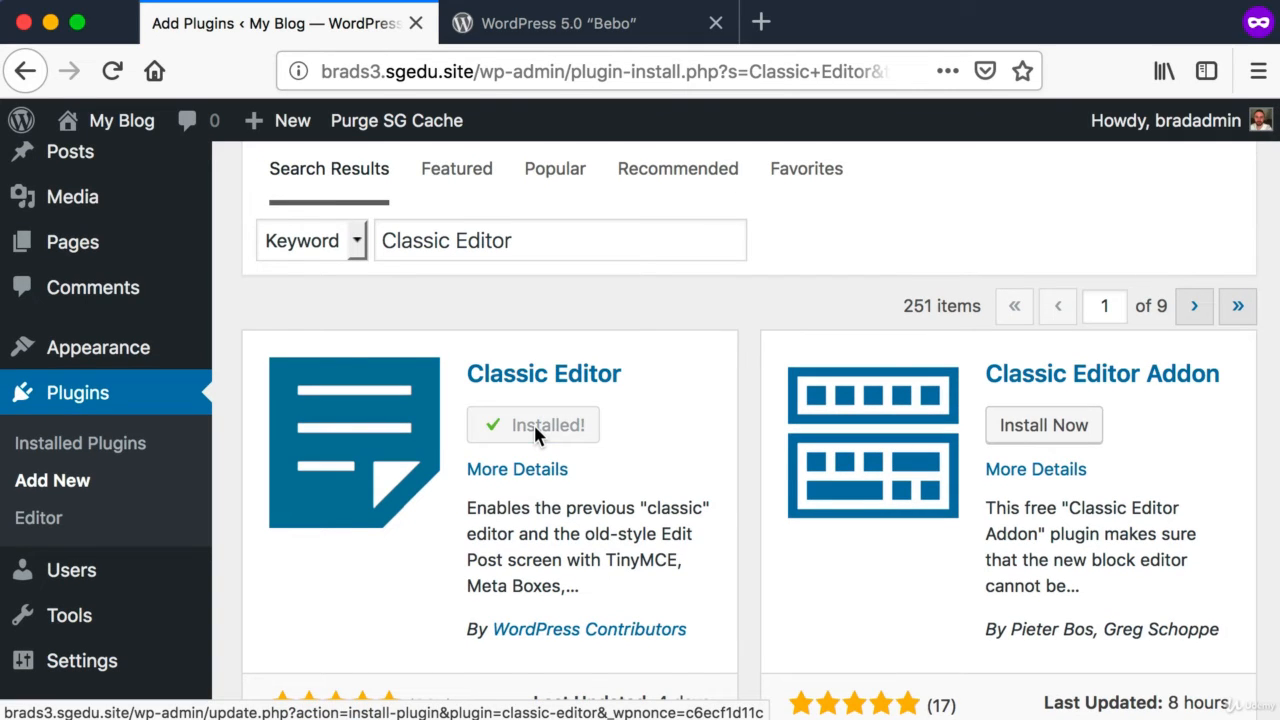
# Step: Activate the newly installed Classic Editor plugin
pyautogui.press('super+shift+4')
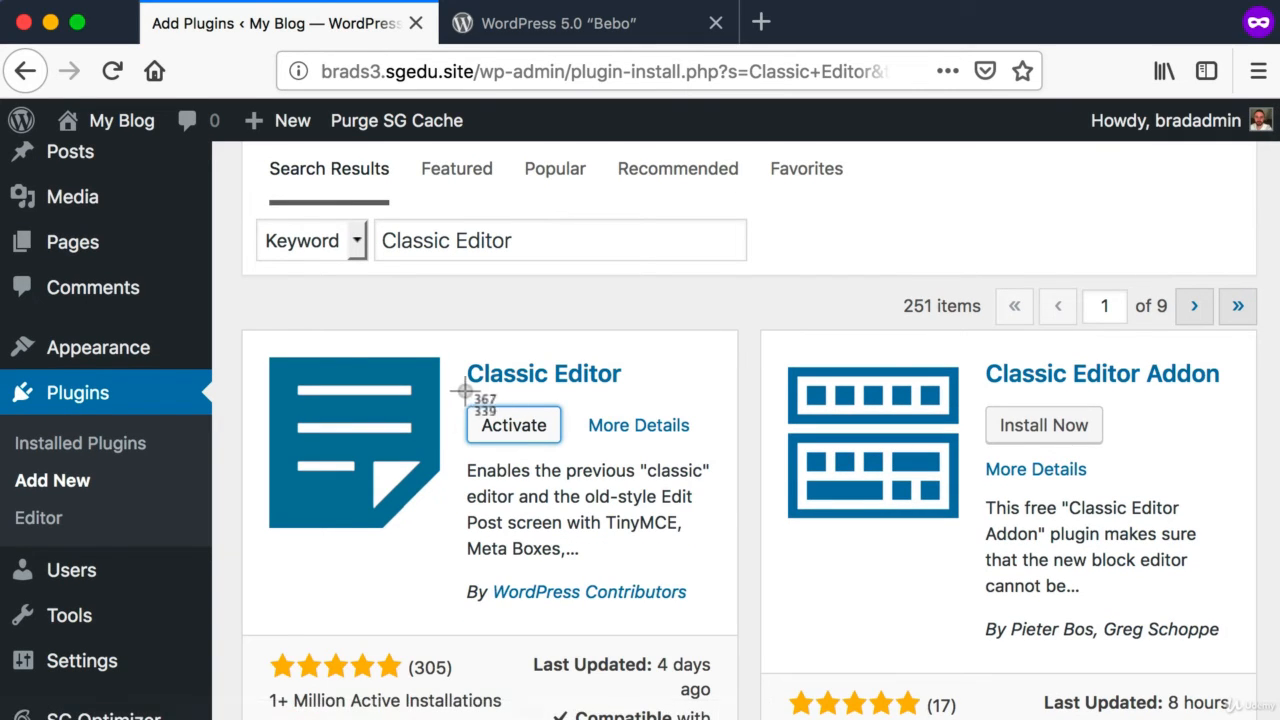
pyautogui.moveTo(461, 393); pyautogui.dragTo(568, 453)
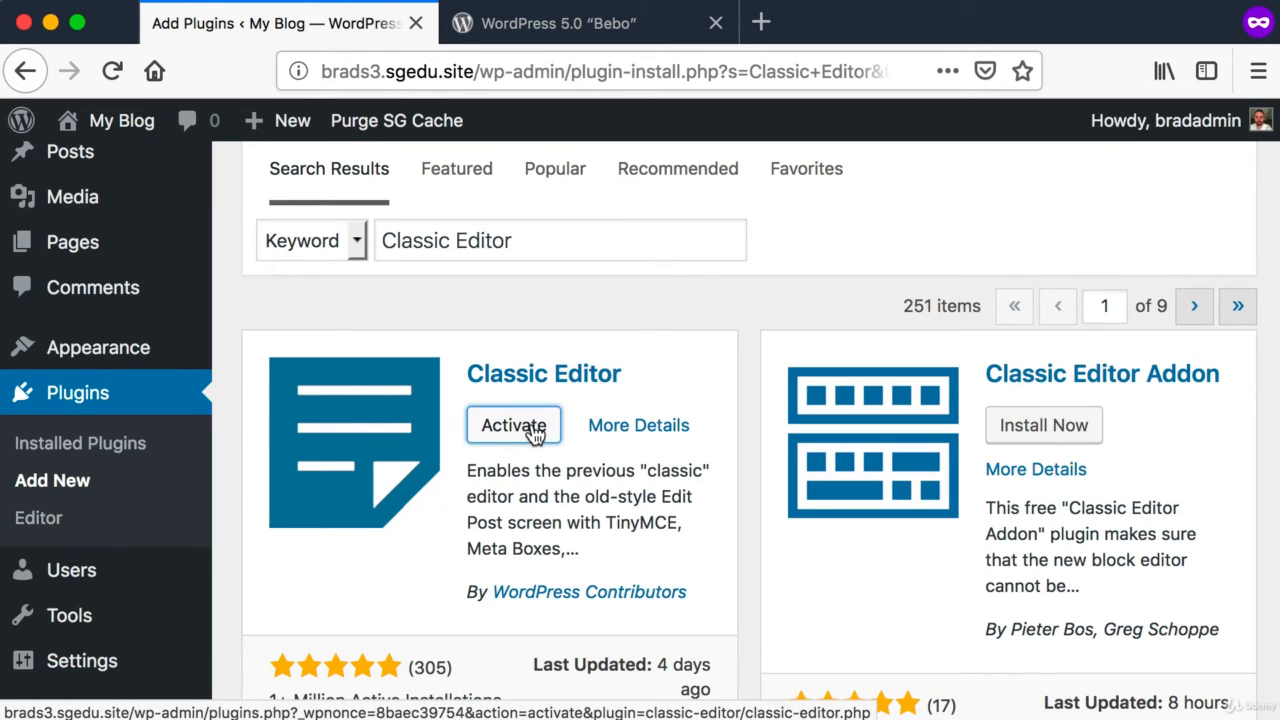
pyautogui.click(480, 425)
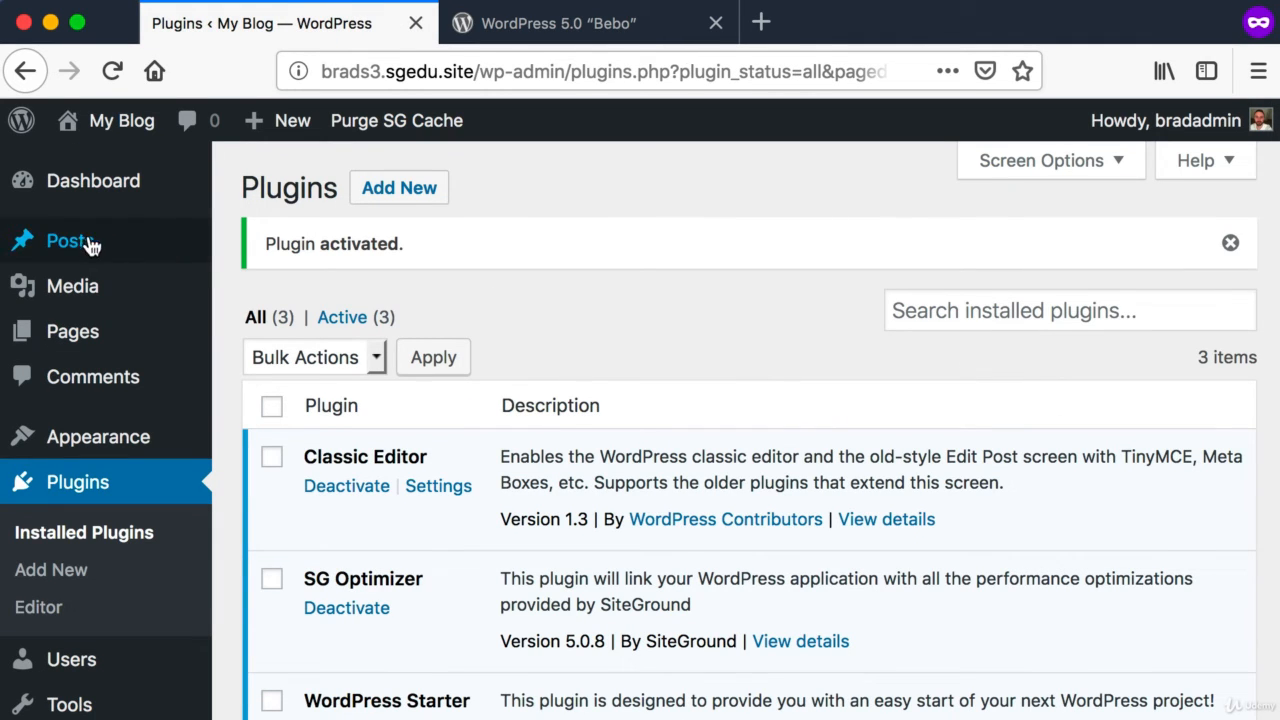
# Step: Start a new post and look over the classic editing screen
pyautogui.moveTo(63, 240)
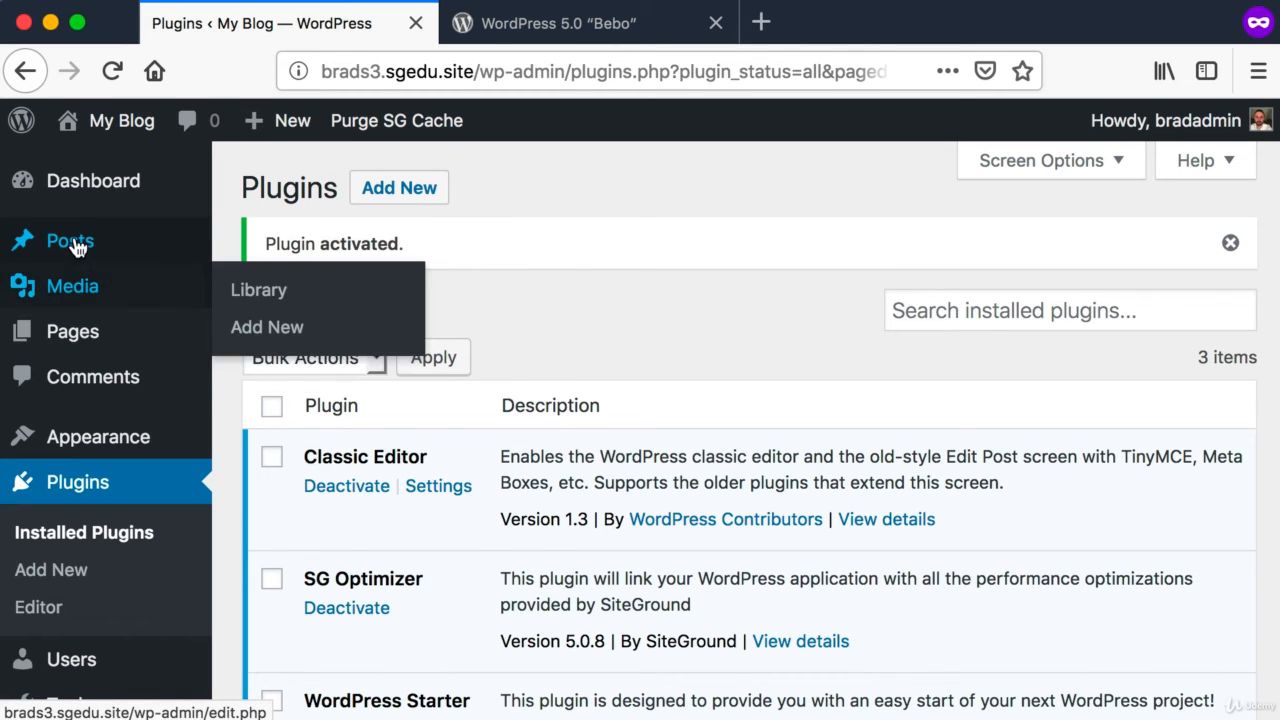
pyautogui.click(287, 286)
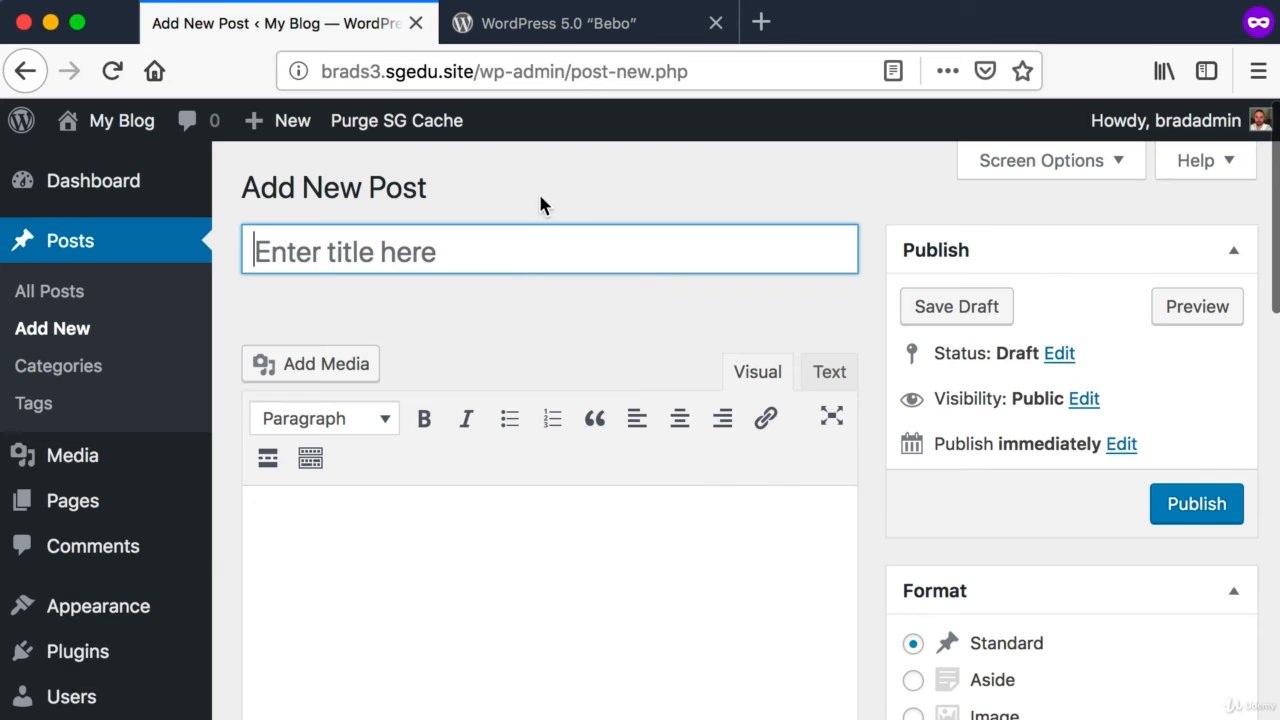
pyautogui.press('super+shift+4')
pyautogui.moveTo(243, 166); pyautogui.dragTo(869, 632)
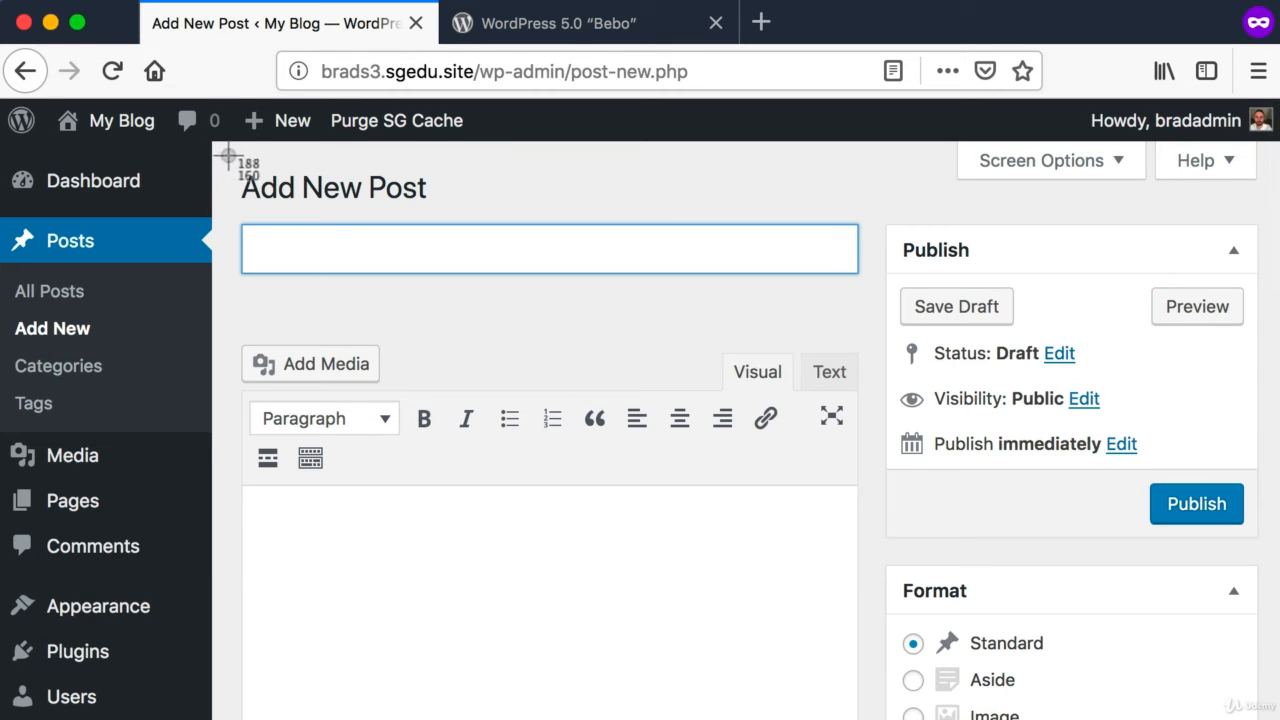
pyautogui.press('super+shift+4')
pyautogui.moveTo(230, 154); pyautogui.dragTo(1279, 719)
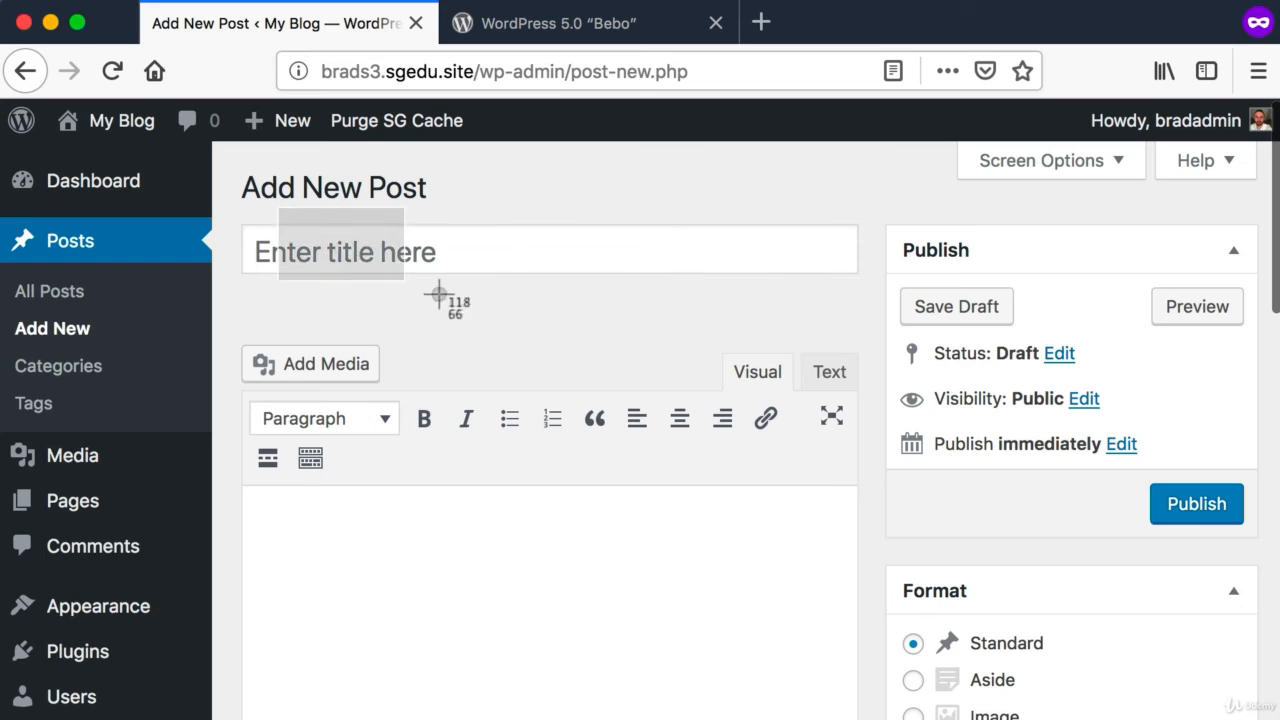
# Step: Title the new post "Hello World"
pyautogui.click(464, 255)
pyautogui.write('Hello w')
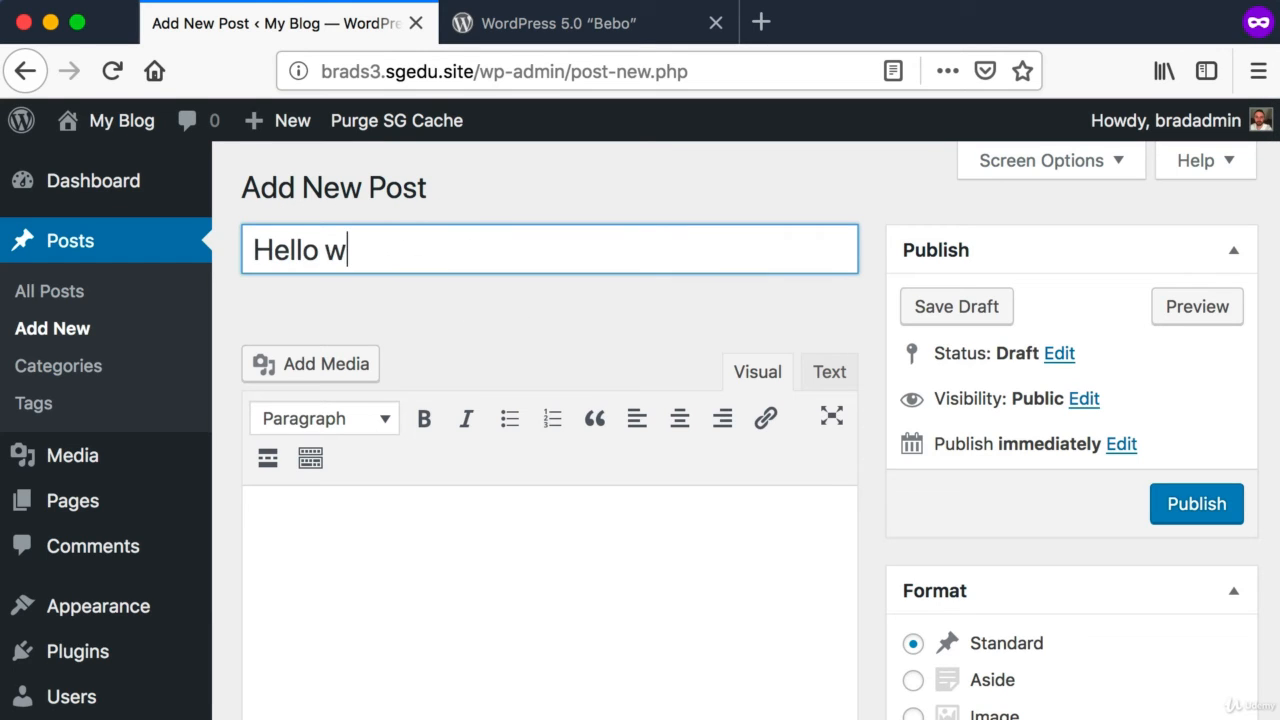
pyautogui.press('BackSpace')
pyautogui.write('World')
pyautogui.press('super+shift+4')
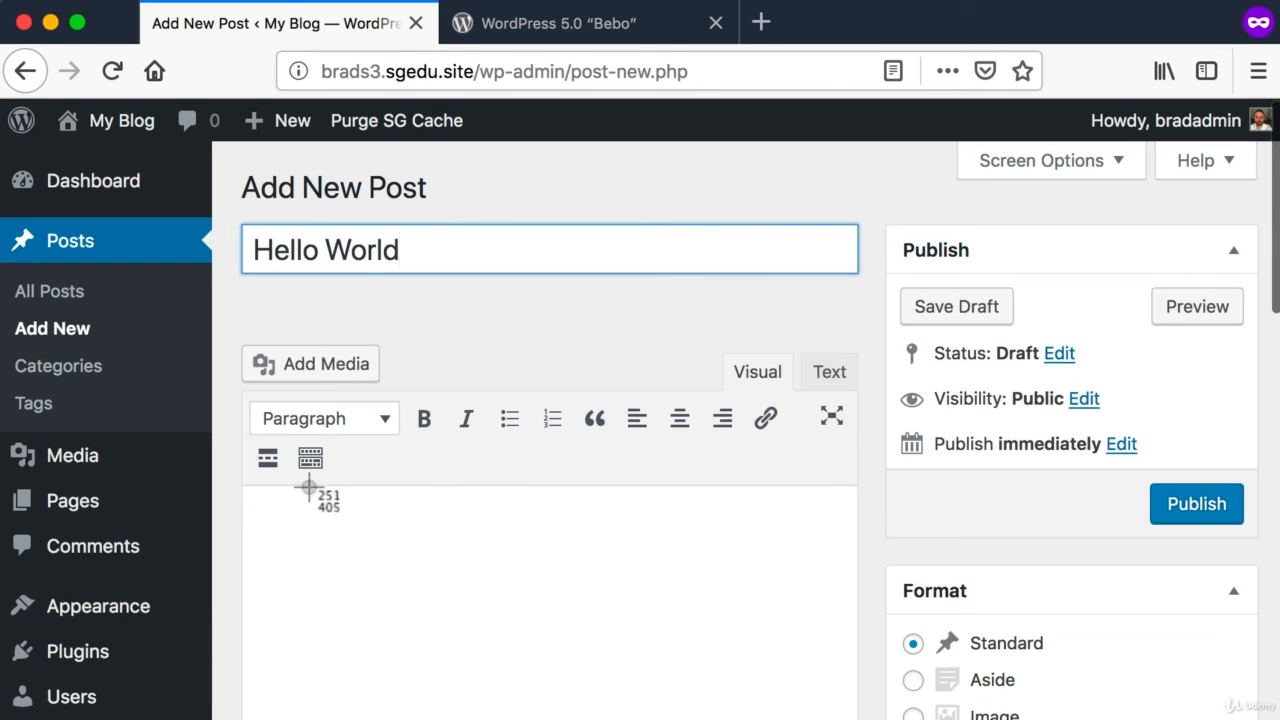
# Step: Write "Here is a bit of content." in the body of the Hello World post
pyautogui.moveTo(306, 498); pyautogui.dragTo(773, 697)
pyautogui.click(551, 543)
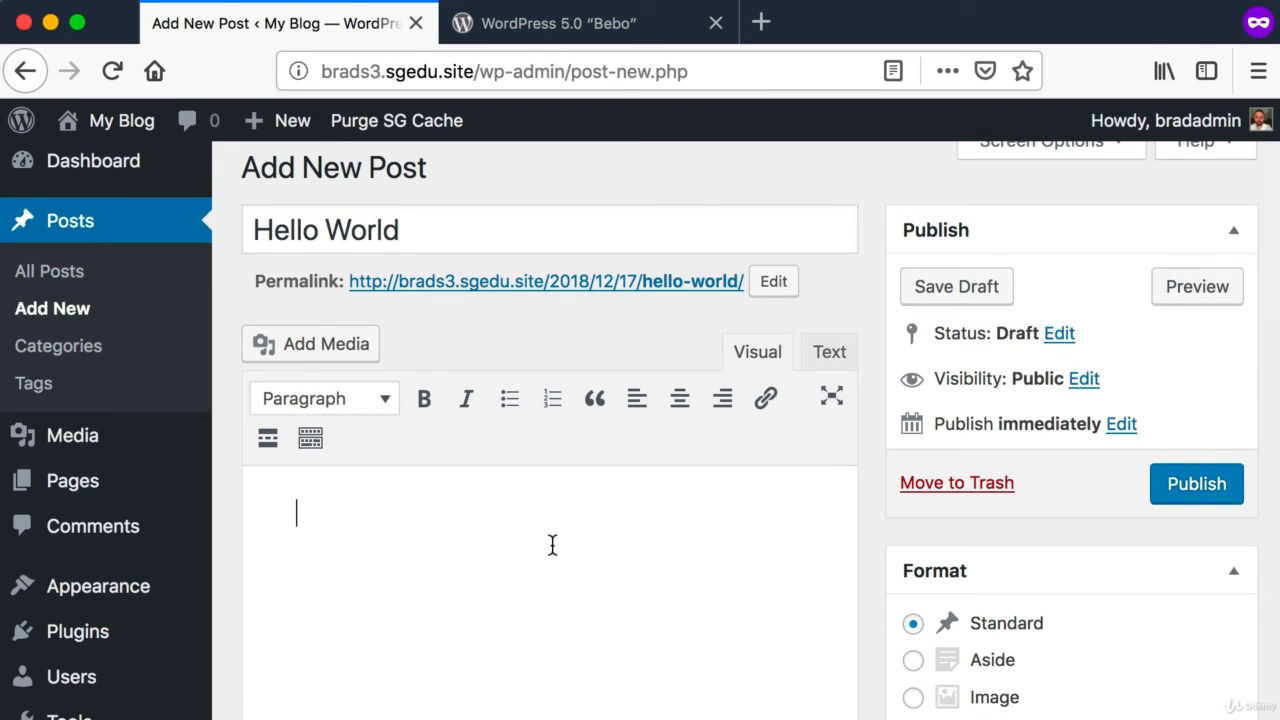
pyautogui.write('Here i')
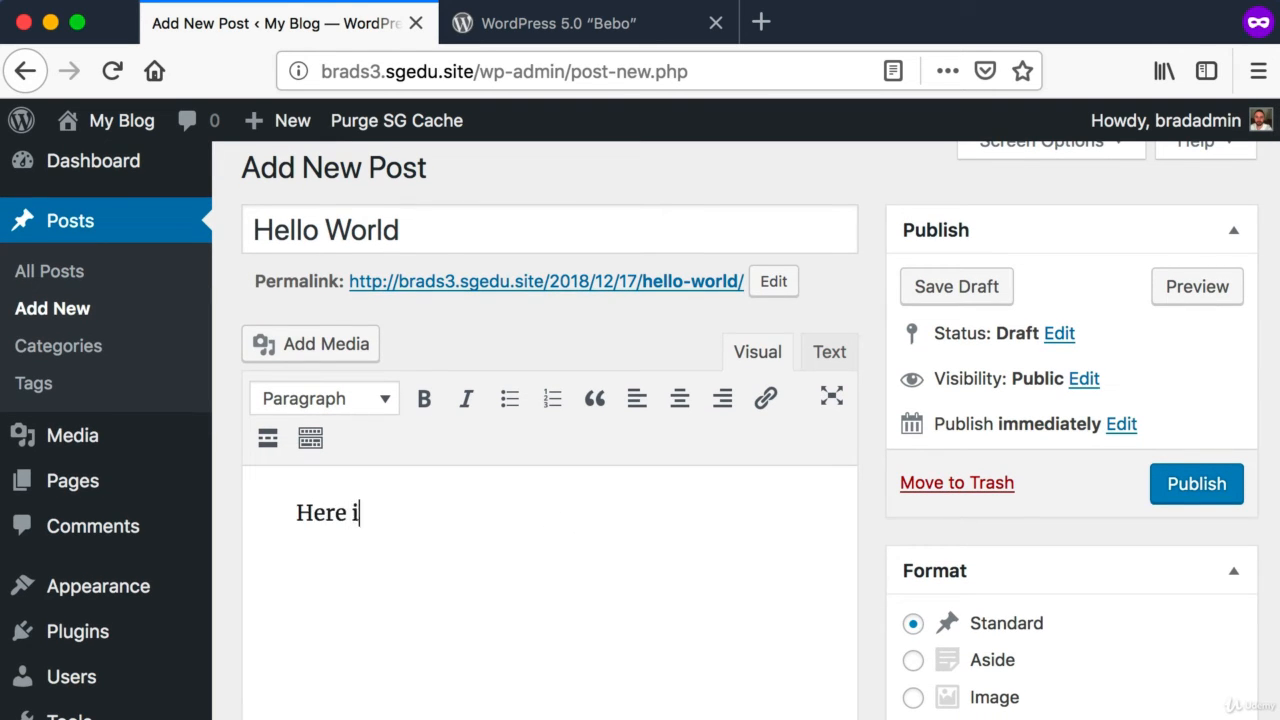
pyautogui.write('s a bit of content.')
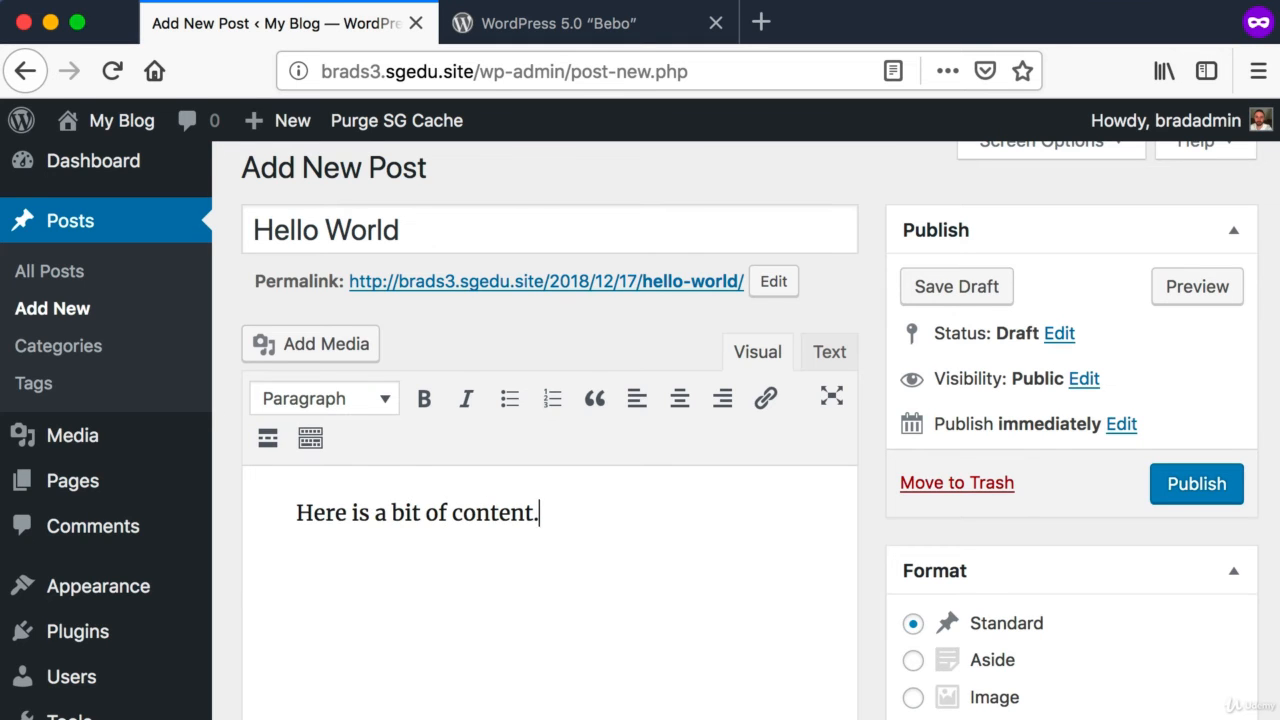
# Step: Add two separate lines, "Hello" and "Hi", below the first sentence of the post body
pyautogui.scroll(-3, 543, 543)
pyautogui.press('super+shift+4')
pyautogui.moveTo(247, 314); pyautogui.dragTo(815, 708)
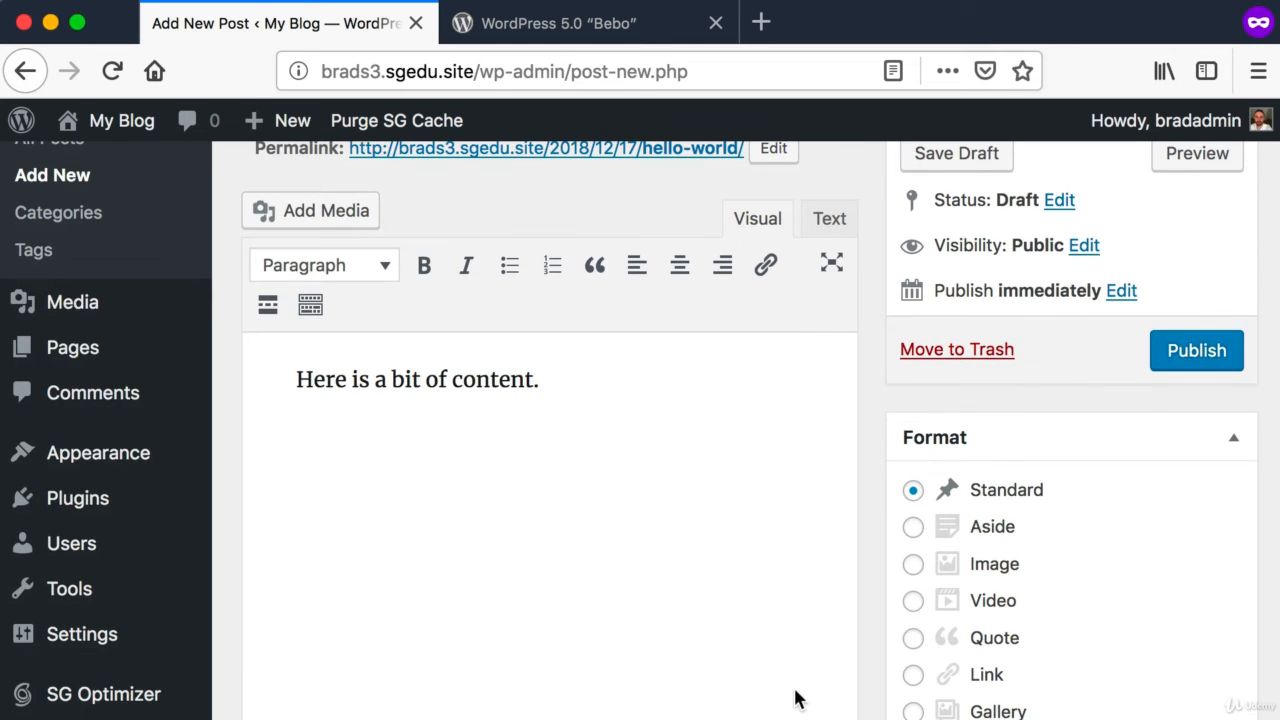
pyautogui.scroll(-1, 797, 697)
pyautogui.click(656, 337)
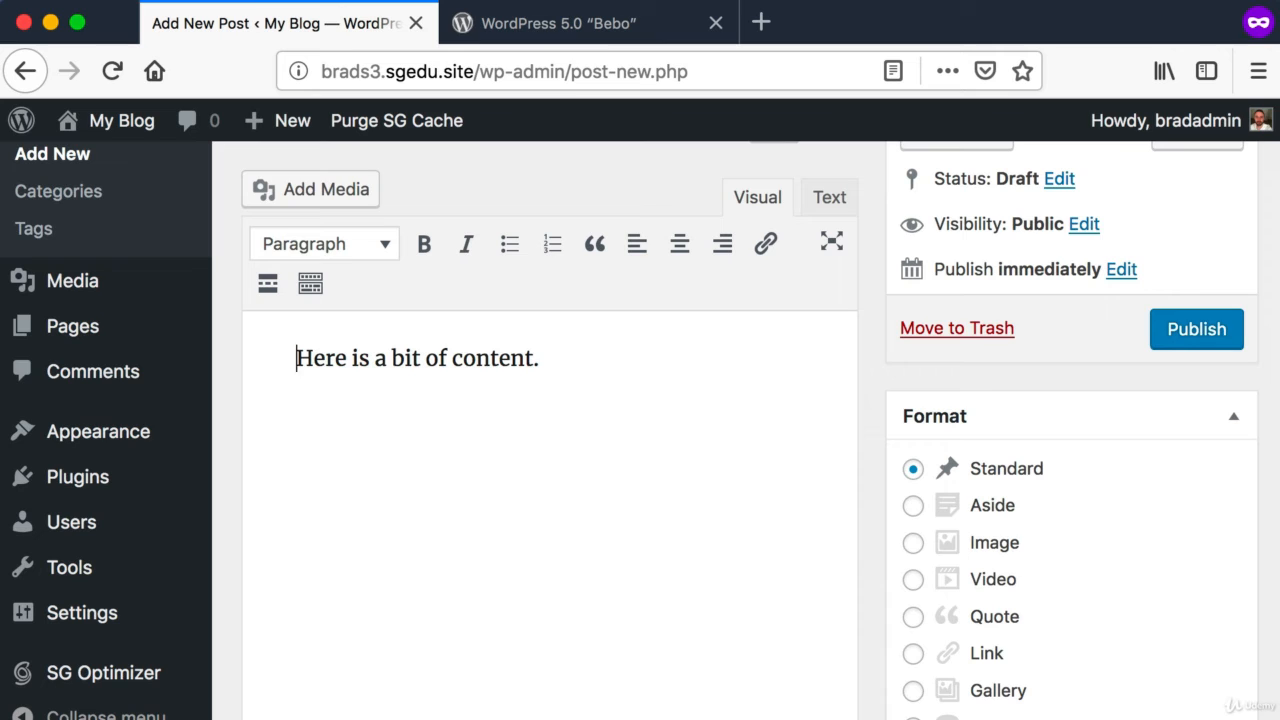
pyautogui.press('End')
pyautogui.press('Return')
pyautogui.write('Hello')
pyautogui.press('Return')
pyautogui.write('Hi')
# Step: Make the word "content" in the first sentence of the post bold
pyautogui.scroll(4, 472, 522)
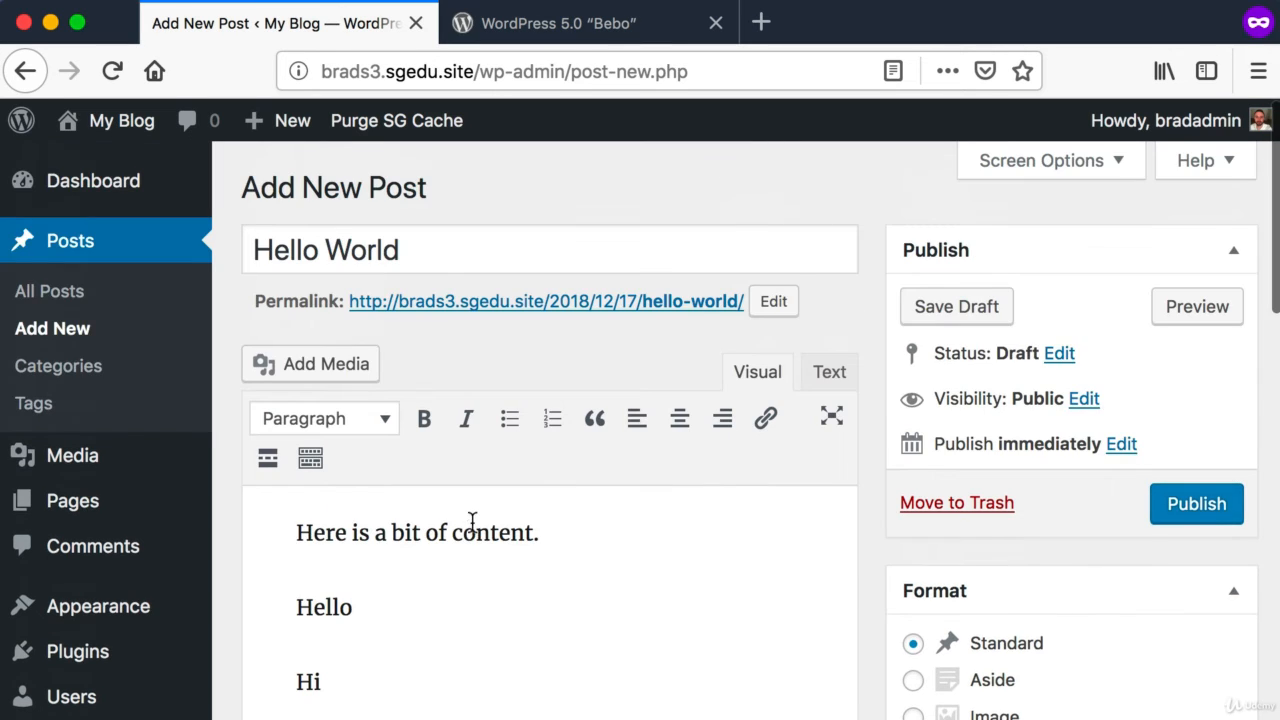
pyautogui.doubleClick(472, 525)
pyautogui.press('super+shift+4')
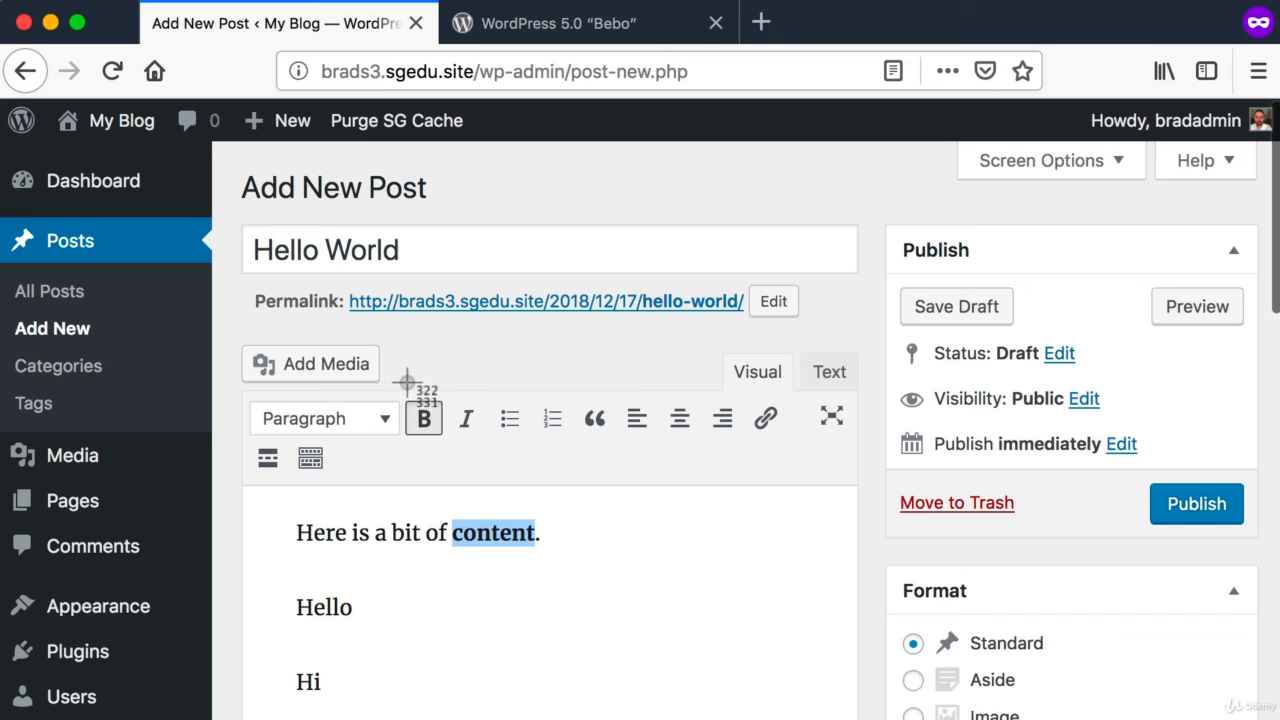
pyautogui.moveTo(407, 382); pyautogui.dragTo(452, 457)
pyautogui.press('super+shift+4')
pyautogui.moveTo(447, 383); pyautogui.dragTo(510, 457)
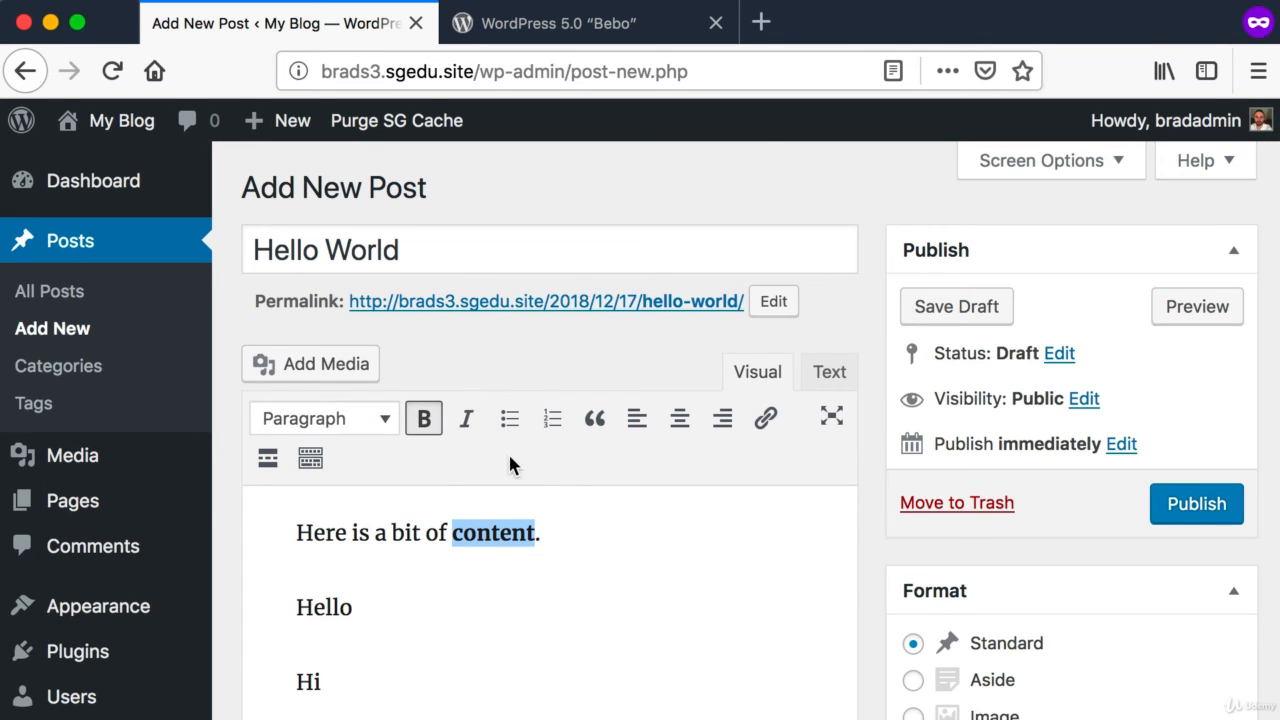
# Step: Format the "Hello" line of the post body as Heading 2
pyautogui.scroll(-2, 509, 465)
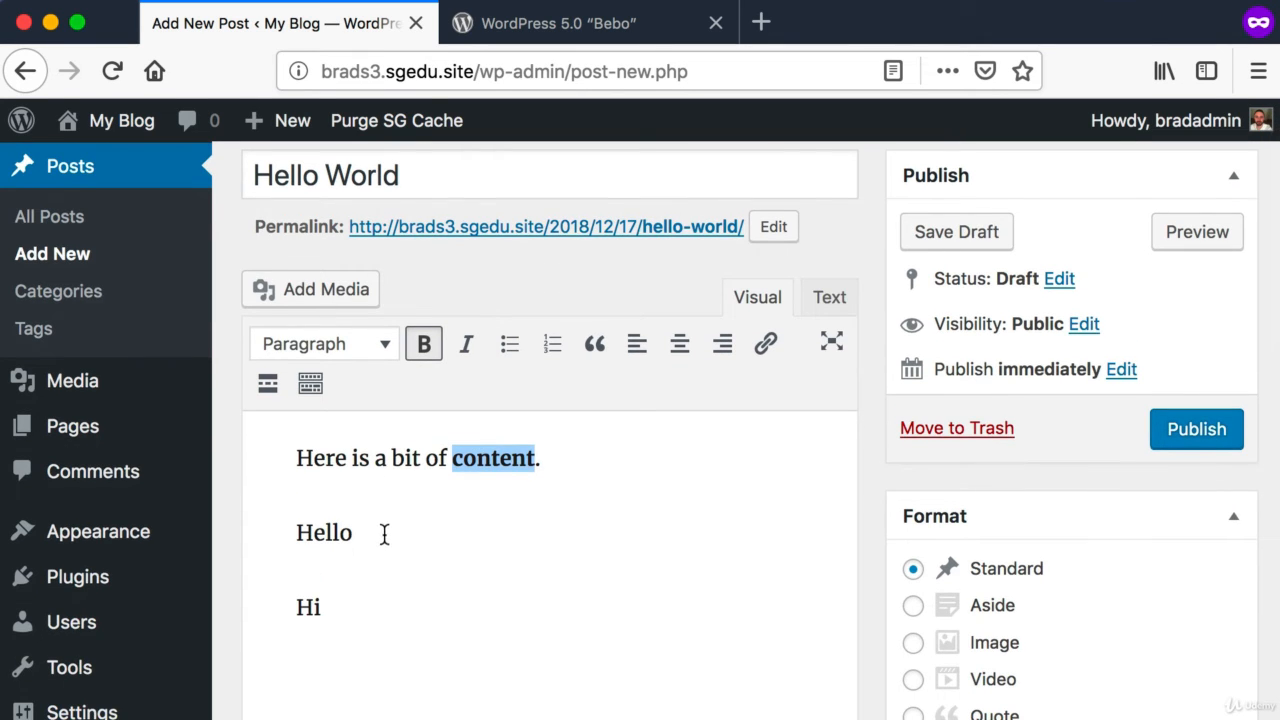
pyautogui.moveTo(384, 535); pyautogui.dragTo(276, 531)
pyautogui.press('super+shift+4')
pyautogui.moveTo(248, 318); pyautogui.dragTo(412, 346)
pyautogui.click(380, 352)
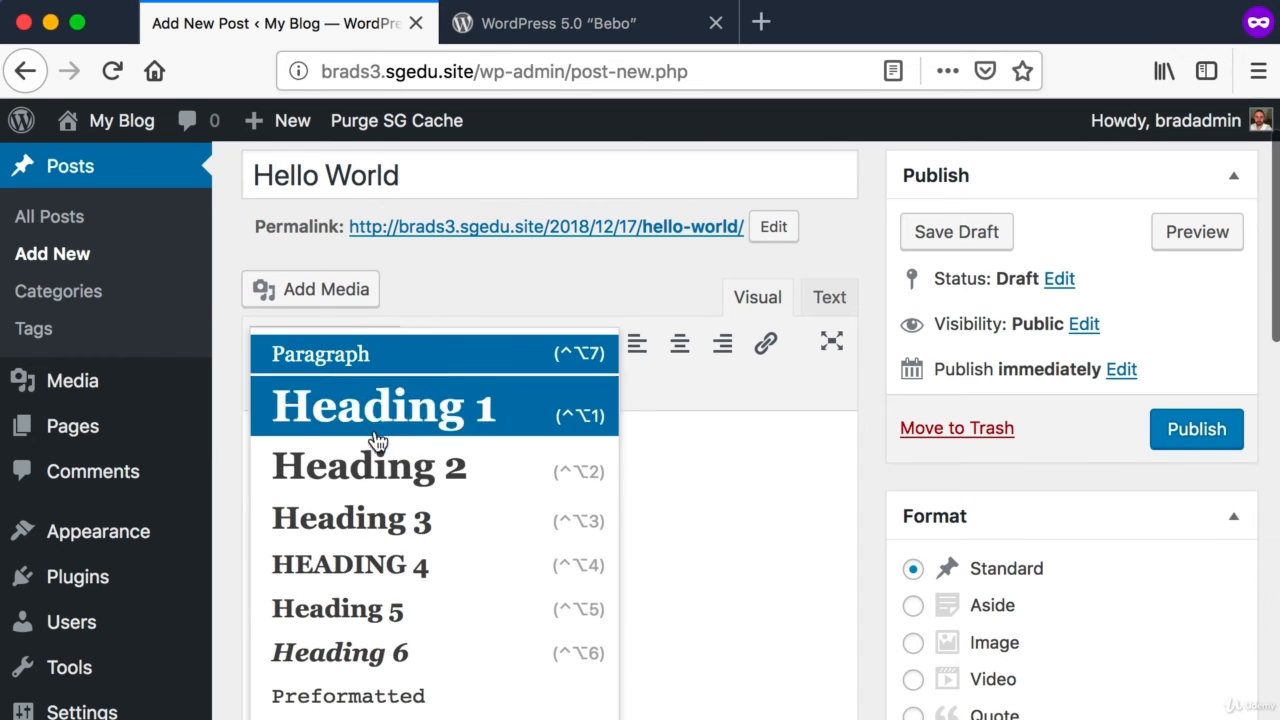
pyautogui.click(372, 464)
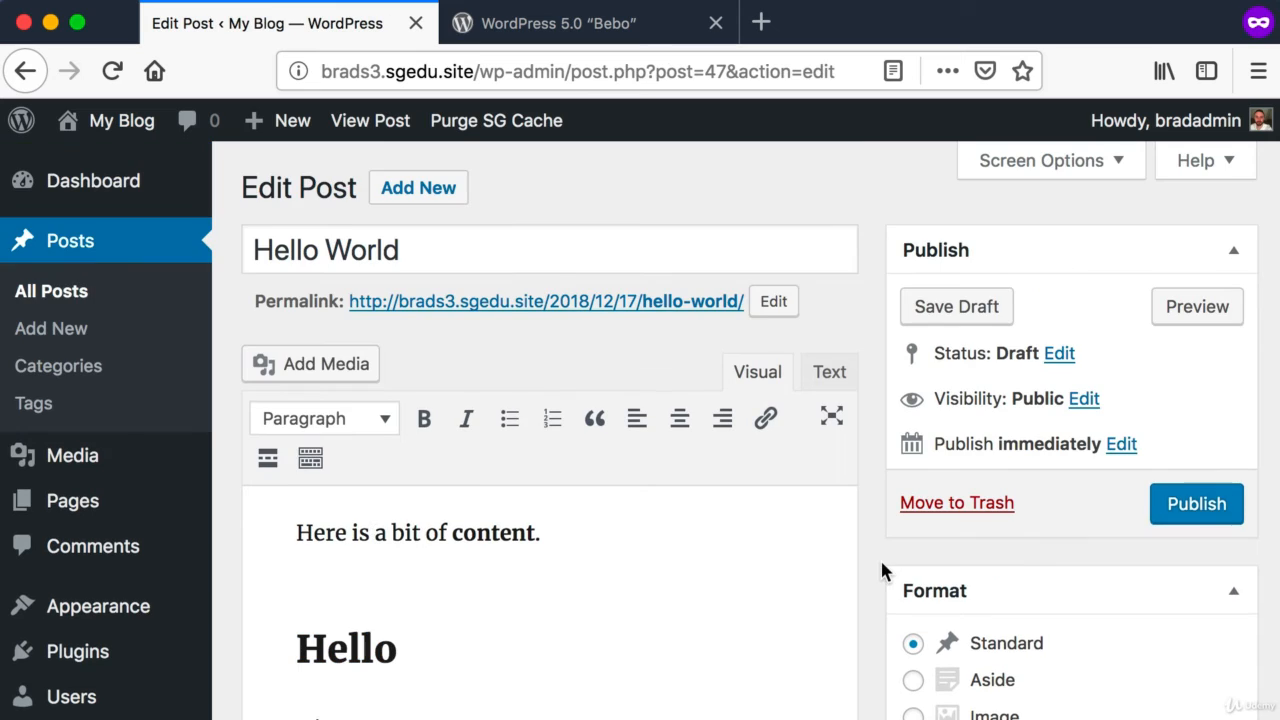
# Step: Examine the classic Edit Post screen, including the title, content area, spacing above the "Hello" heading and publishing options
pyautogui.press('super+shift+4')
pyautogui.moveTo(228, 214); pyautogui.dragTo(873, 710)
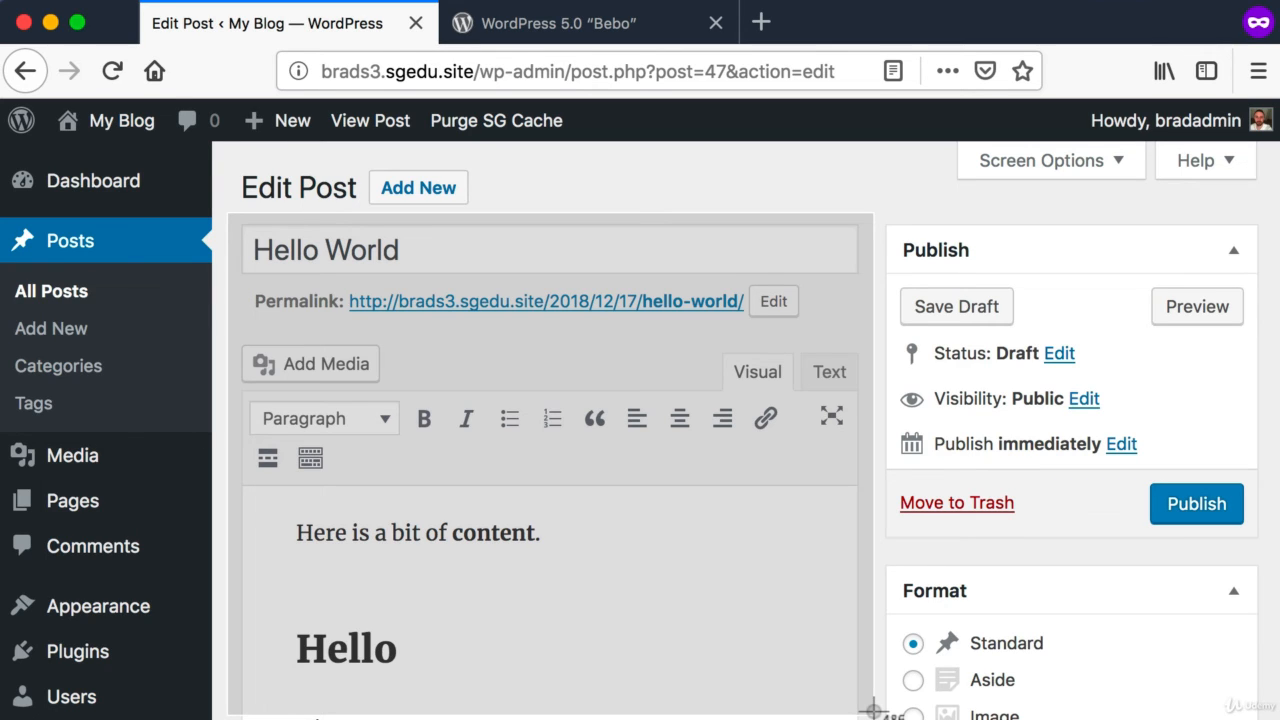
pyautogui.moveTo(873, 710); pyautogui.dragTo(871, 714)
pyautogui.press('super+shift+4')
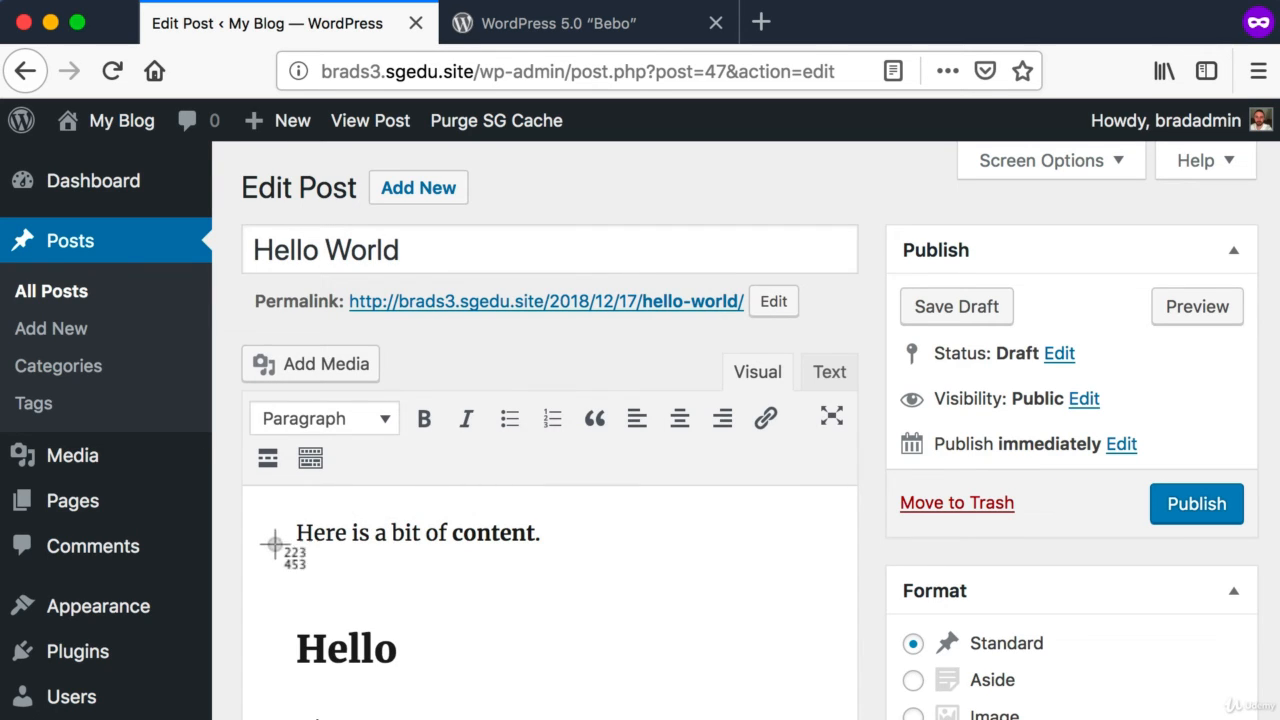
pyautogui.moveTo(278, 548); pyautogui.dragTo(670, 630)
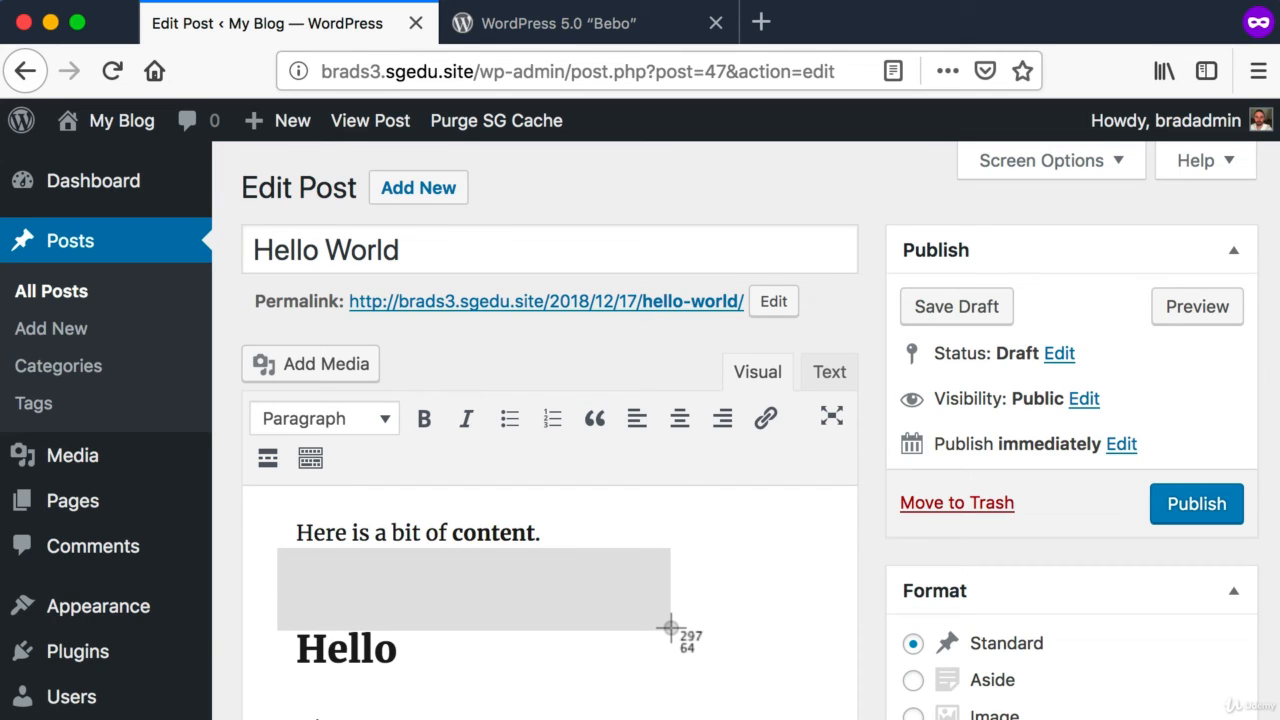
pyautogui.moveTo(670, 629); pyautogui.dragTo(670, 630)
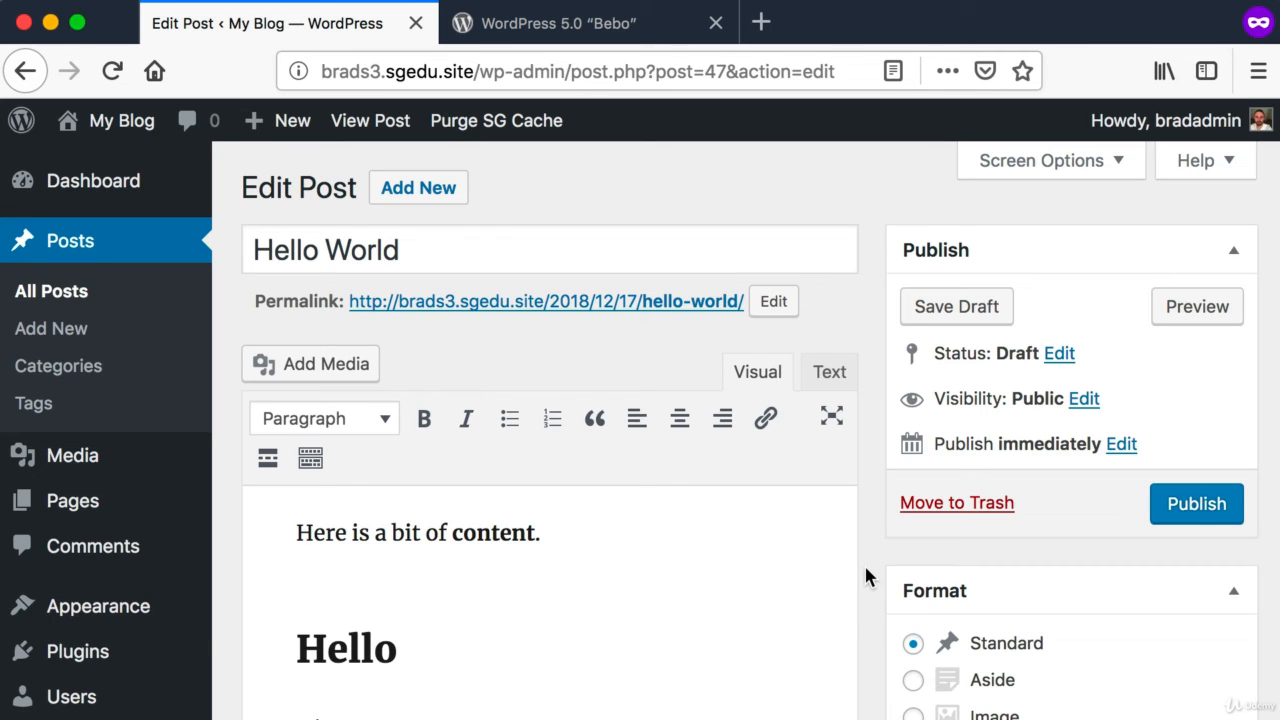
pyautogui.press('super+shift+4')
pyautogui.moveTo(238, 154); pyautogui.dragTo(1168, 632)
# Step: Open the list of installed plugins and examine the Classic Editor entry and its deactivation option
pyautogui.moveTo(275, 268); pyautogui.dragTo(22, 683)
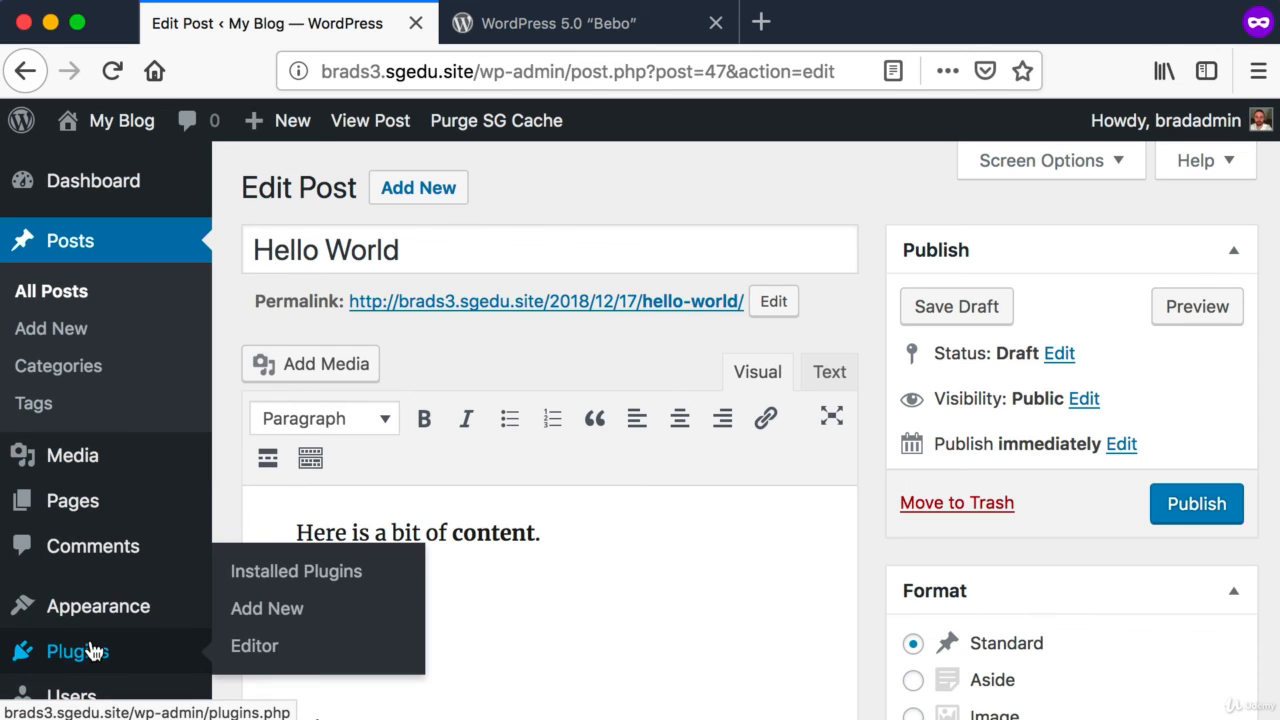
pyautogui.click(88, 652)
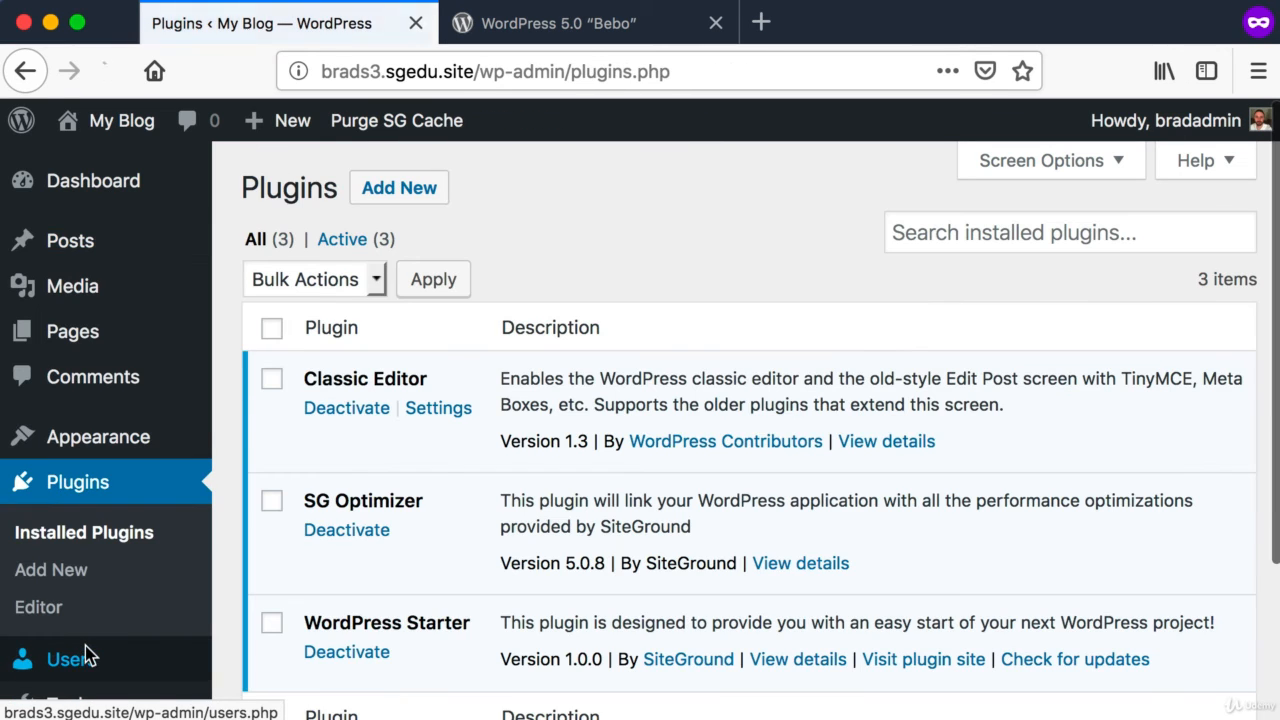
pyautogui.press('super+shift+4')
pyautogui.moveTo(232, 318); pyautogui.dragTo(790, 676)
pyautogui.press('super+shift+4')
pyautogui.moveTo(300, 363); pyautogui.dragTo(373, 409)
pyautogui.press('super+shift+4')
pyautogui.moveTo(297, 392); pyautogui.dragTo(418, 426)
# Step: Deactivate the Classic Editor plugin and activate it again
pyautogui.click(340, 408)
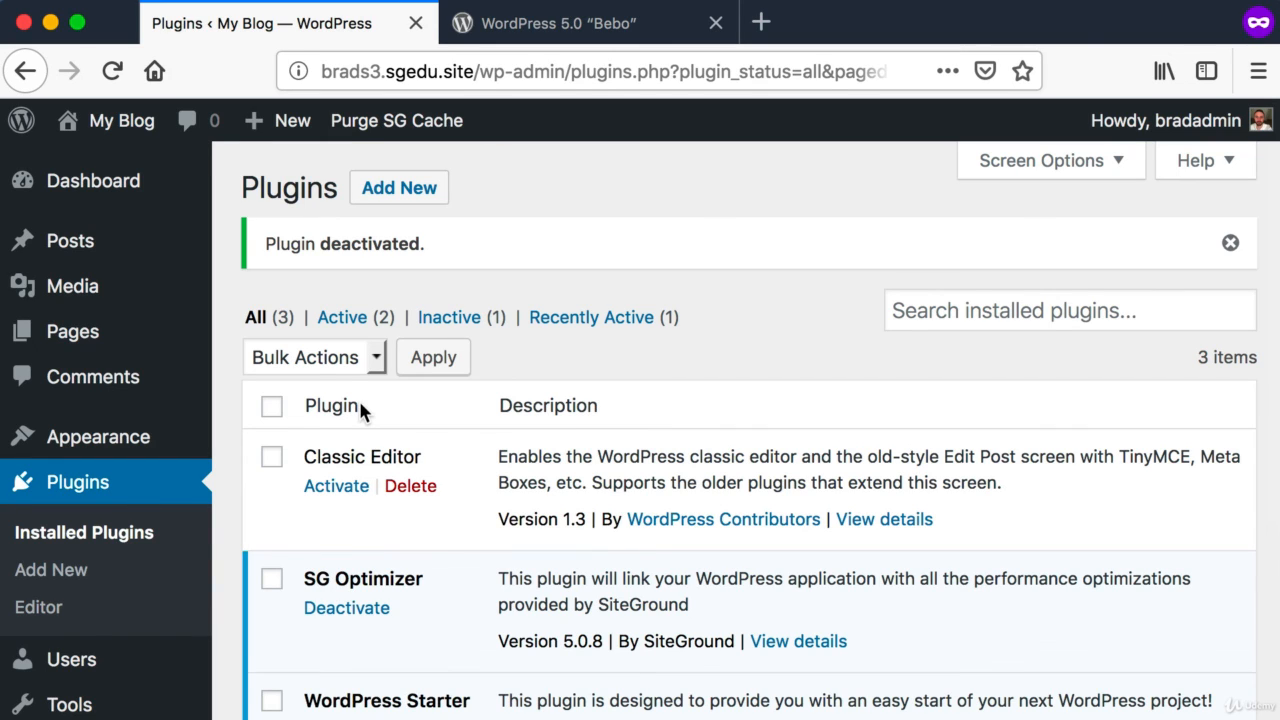
pyautogui.click(336, 486)
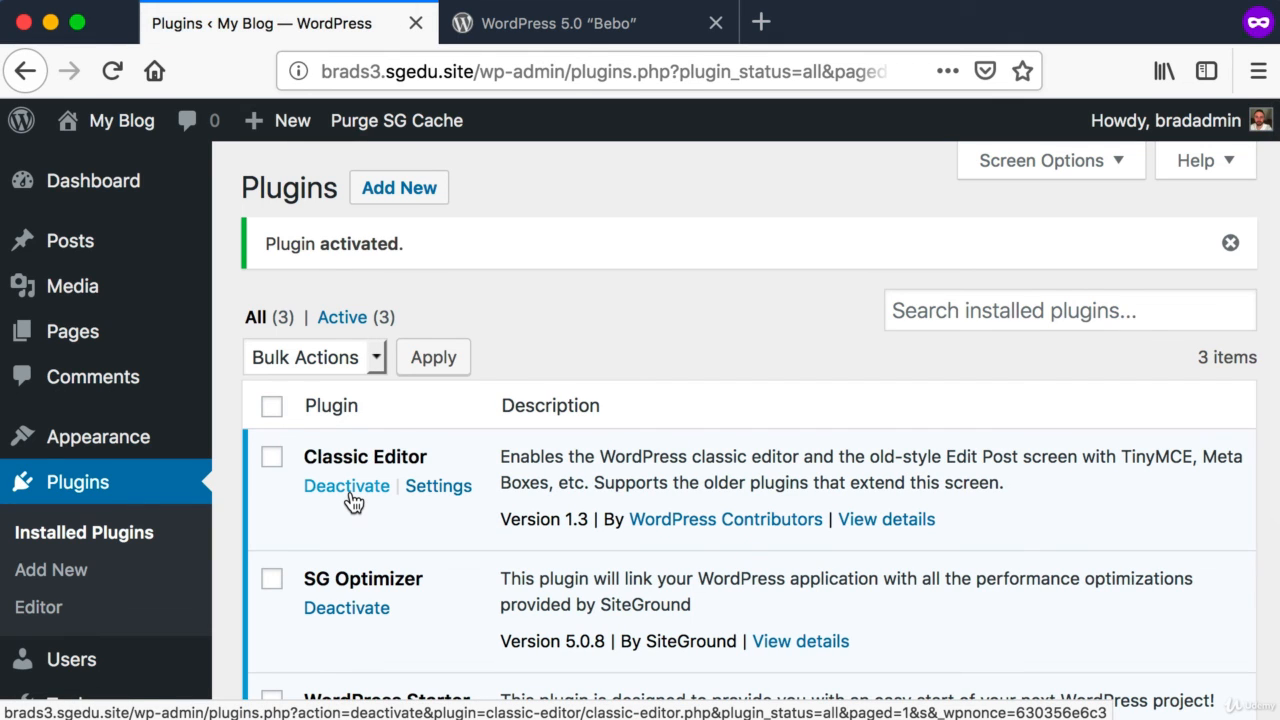